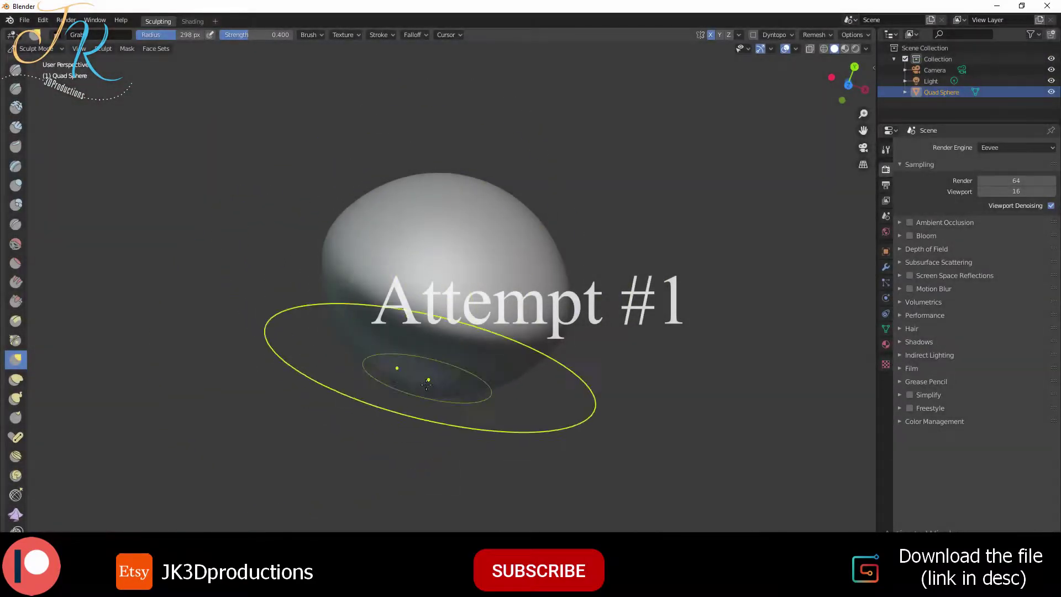
- Pull the front of the quad sphere outward with Grab to form a rough ear base
middle_click_drag(426, 379, 497, 332)
left_click_drag(628, 285, 564, 401)
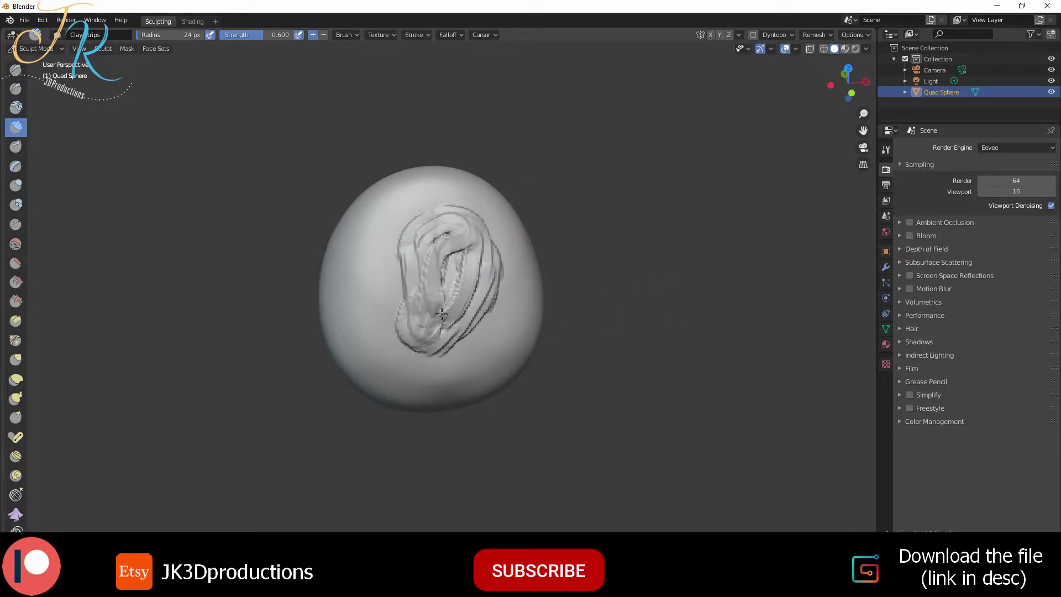
mouse_move(441, 313)
middle_mouse_down()
mouse_move(462, 254)
mouse_move(407, 254)
middle_mouse_up()
- Mask an oval ear area, invert the mask, and build up the raised ear patch with Clay Strips
key("m")
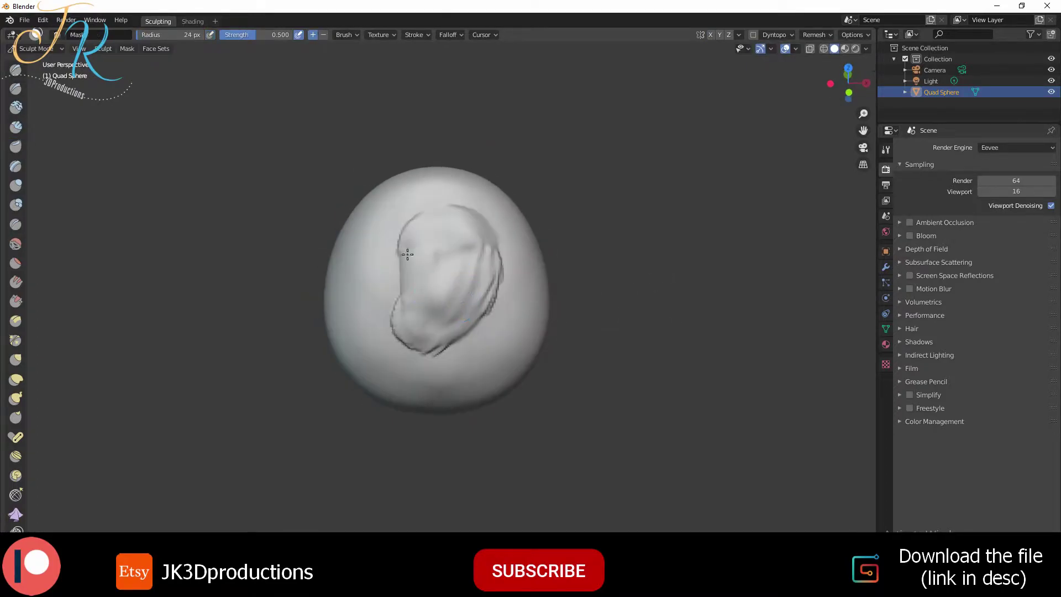
left_click_drag(409, 320, 447, 259)
key("ctrl+i")
key("c")
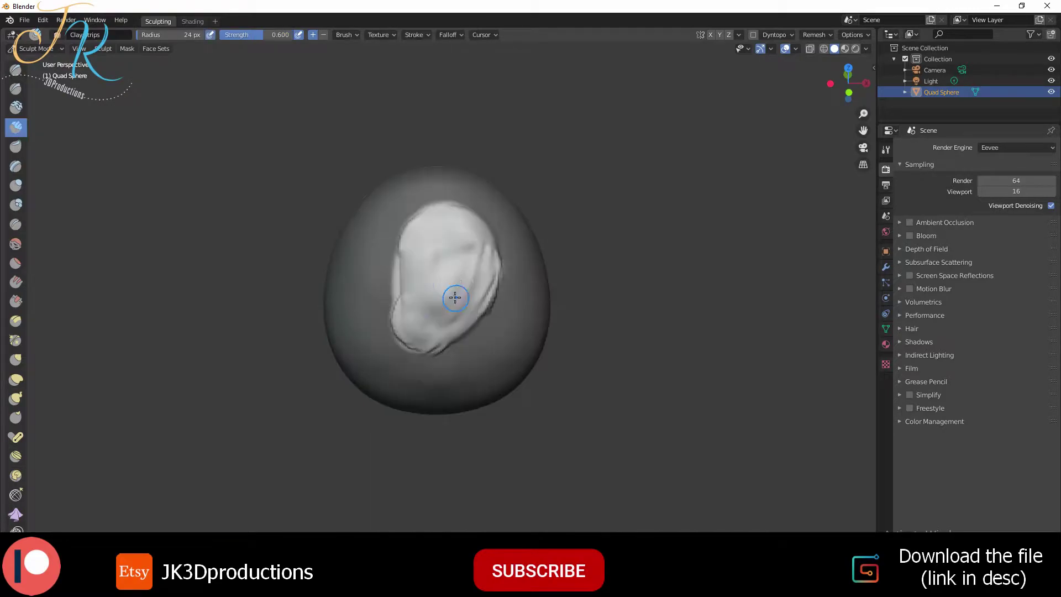
left_click_drag(455, 296, 442, 248)
mouse_move(469, 276)
middle_mouse_down()
mouse_move(657, 298)
mouse_move(497, 342)
mouse_move(415, 268)
middle_mouse_up()
- Shrink the brush and carve a groove up the inside of the ear
key("f")
left_click(505, 320)
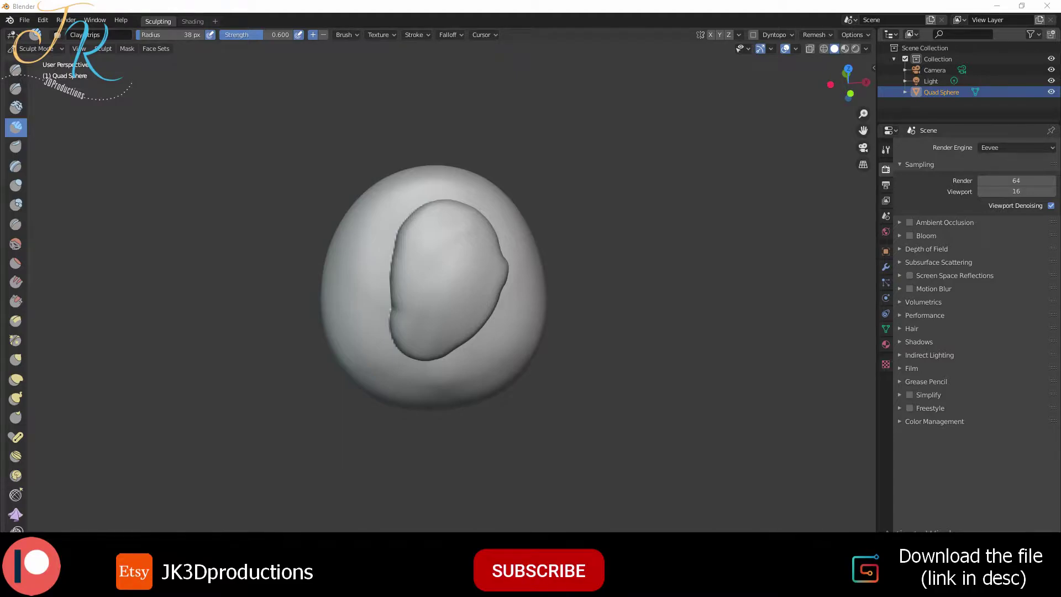
middle_click_drag(485, 323, 412, 289)
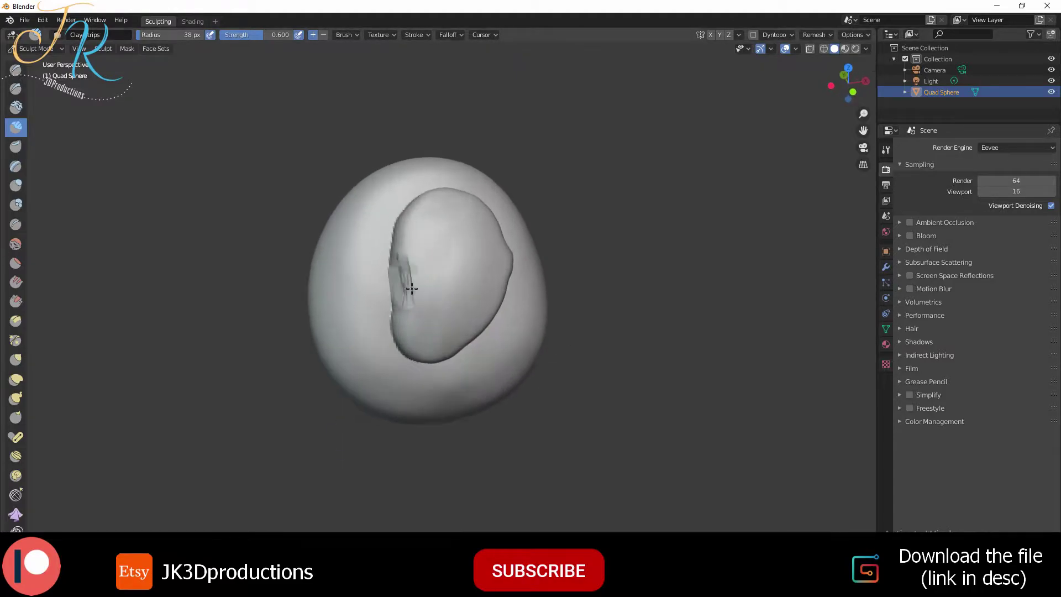
middle_click_drag(428, 328, 458, 307)
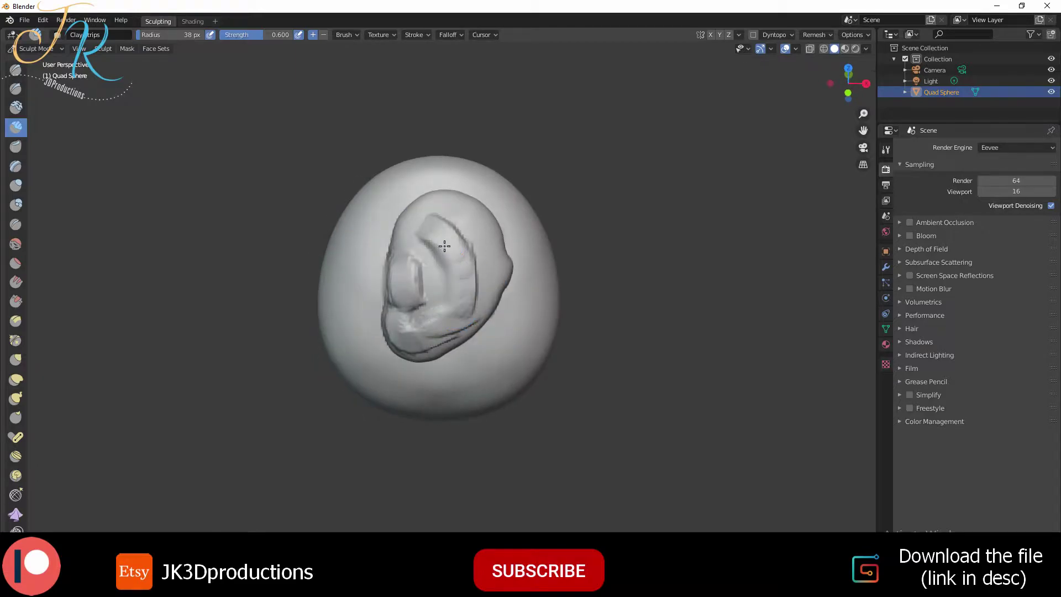
mouse_move(428, 292)
left_mouse_down()
mouse_move(407, 226)
mouse_move(479, 316)
left_mouse_up()
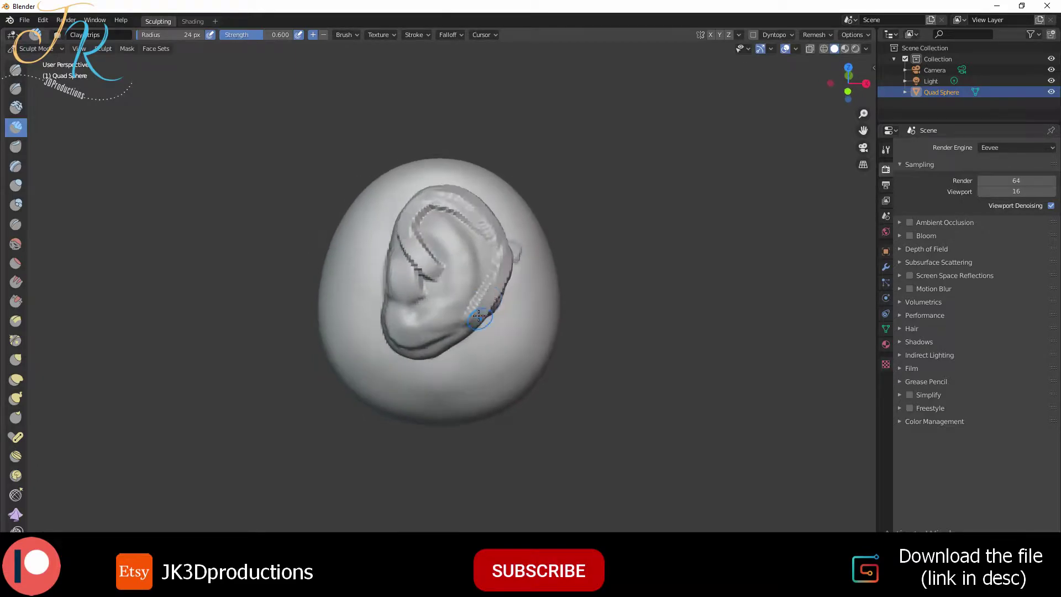
- Refine the ear's helix and inner folds with a resized Clay Strips brush
key("shift+space")
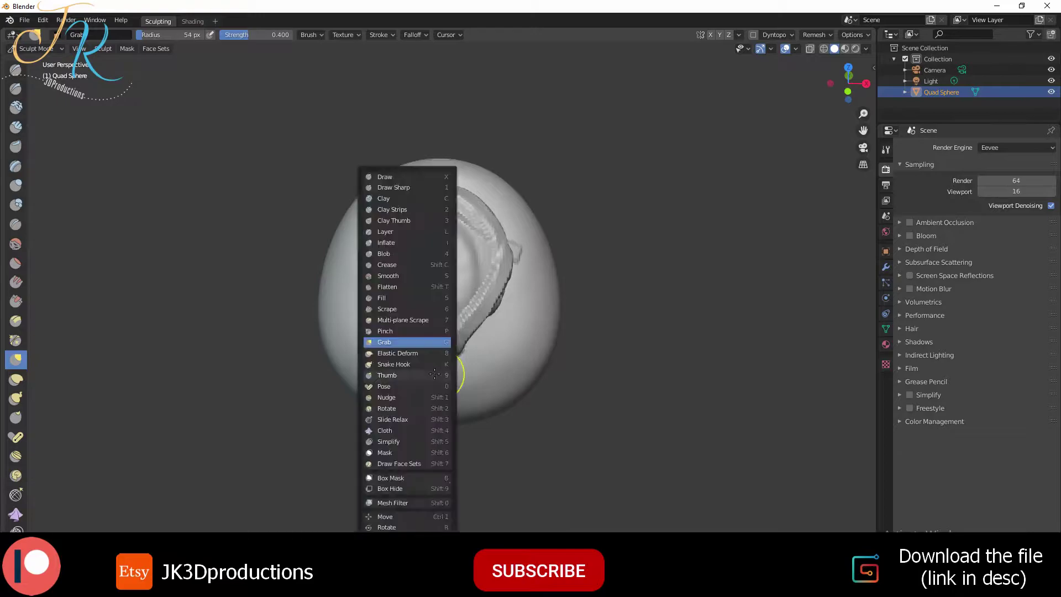
left_click(403, 215)
middle_click_drag(404, 215, 448, 284)
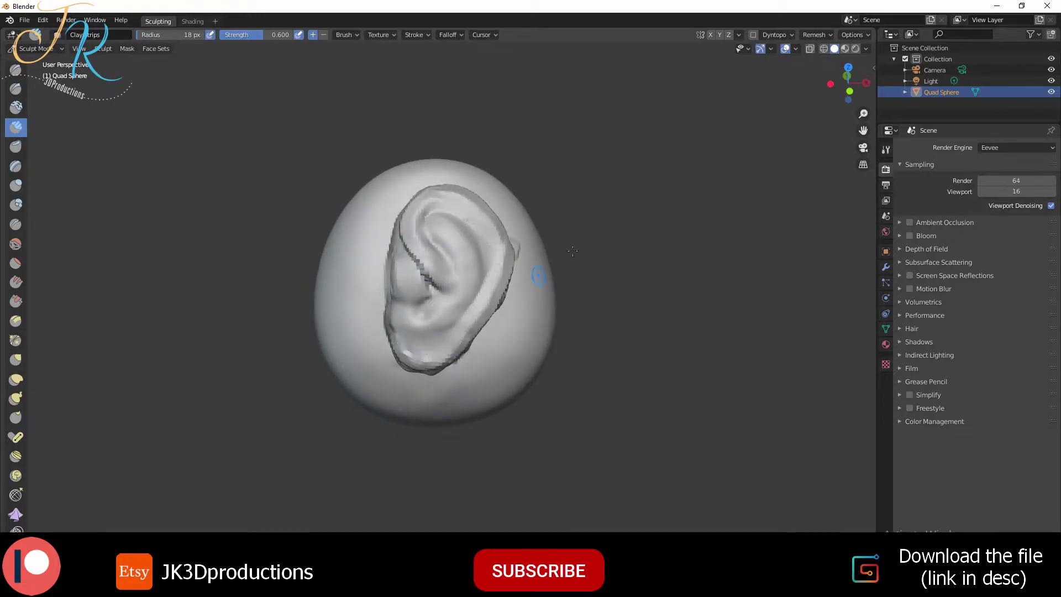
middle_click_drag(437, 279, 448, 288)
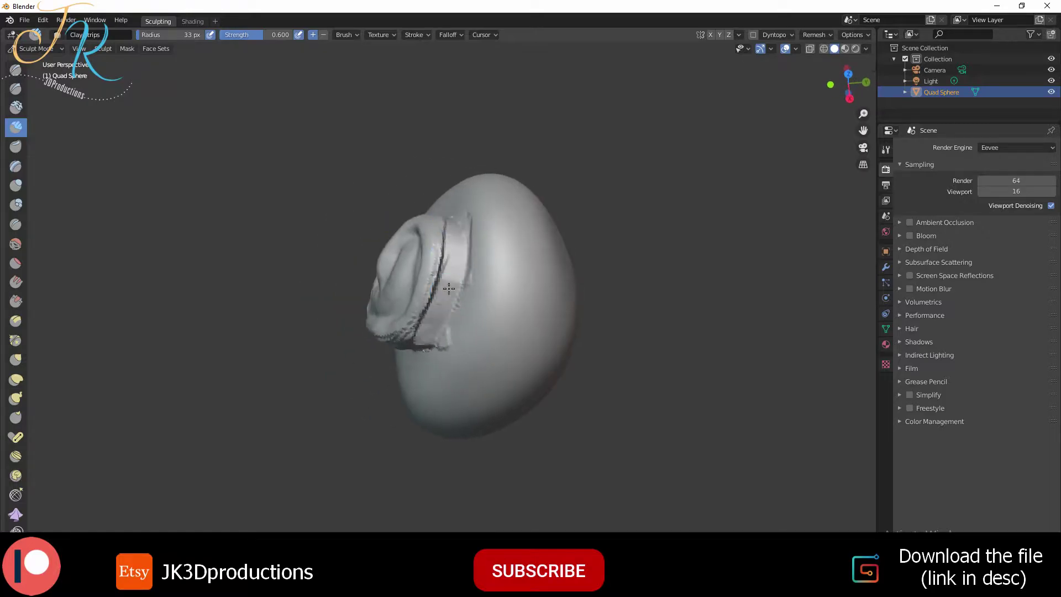
mouse_move(442, 326)
middle_mouse_down()
mouse_move(442, 276)
mouse_move(448, 338)
mouse_move(465, 189)
mouse_move(421, 230)
mouse_move(590, 193)
mouse_move(430, 307)
mouse_move(411, 256)
mouse_move(455, 381)
mouse_move(434, 330)
middle_mouse_up()
key("f")
left_click(411, 255)
key("c")
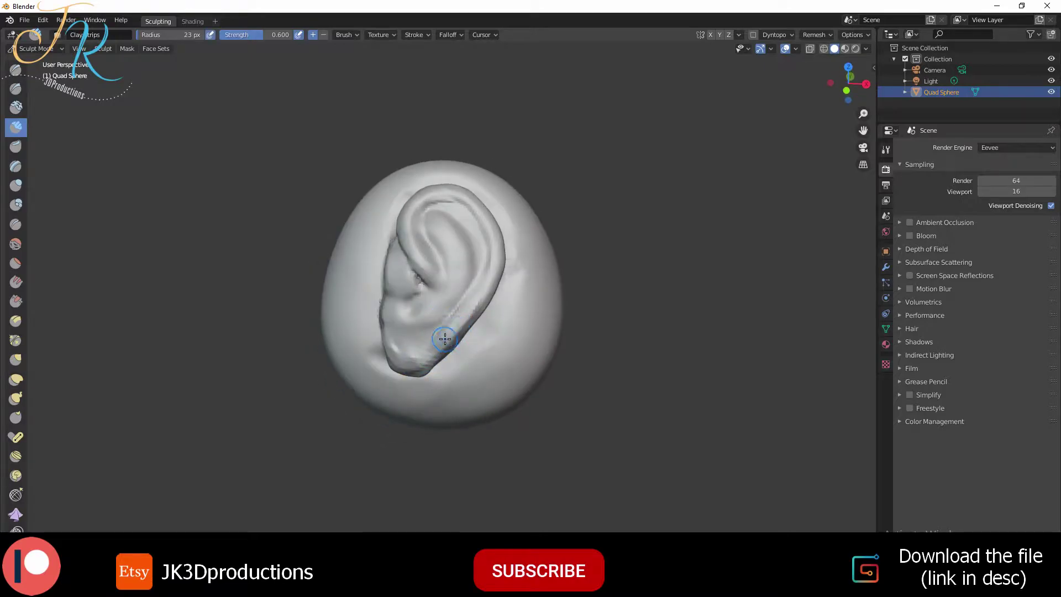
- Save the sculpt as ear.blend in the sculpt_practice folder under 3d_stuff
key("ctrl+s")
left_click(283, 358)
scroll(501, 348, "down", 10)
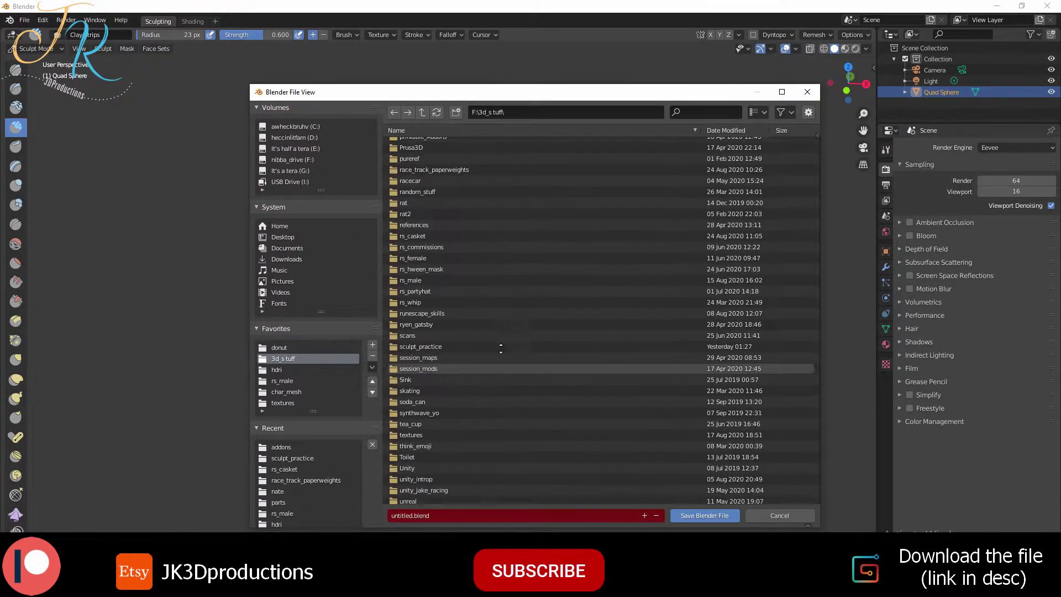
double_click(500, 309)
type("ear")
key("Return")
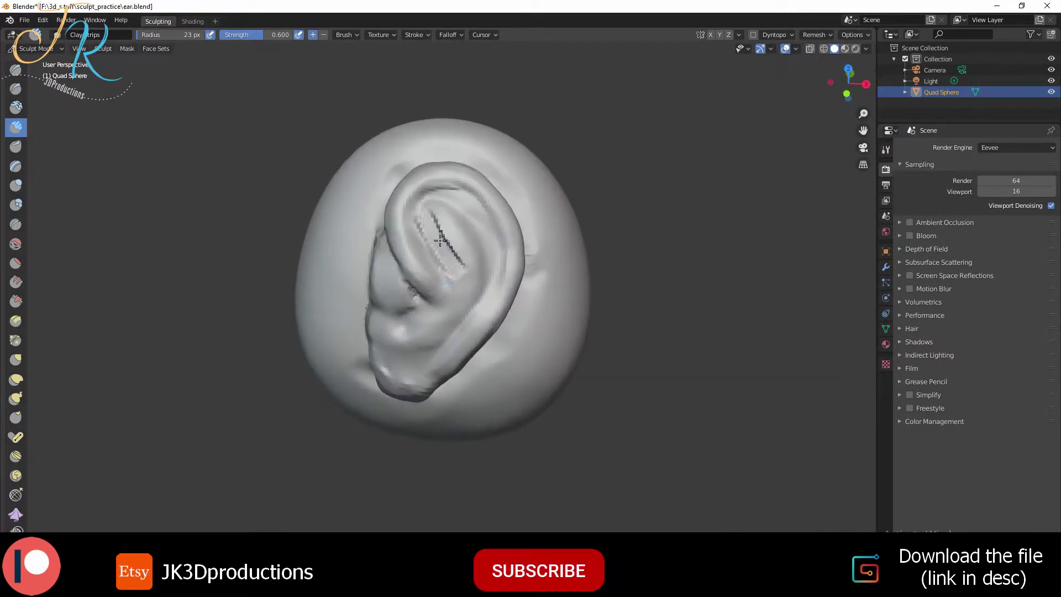
- Build up more clay ridges along the ear's outer rim and inside its folds
middle_click_drag(470, 248, 459, 241)
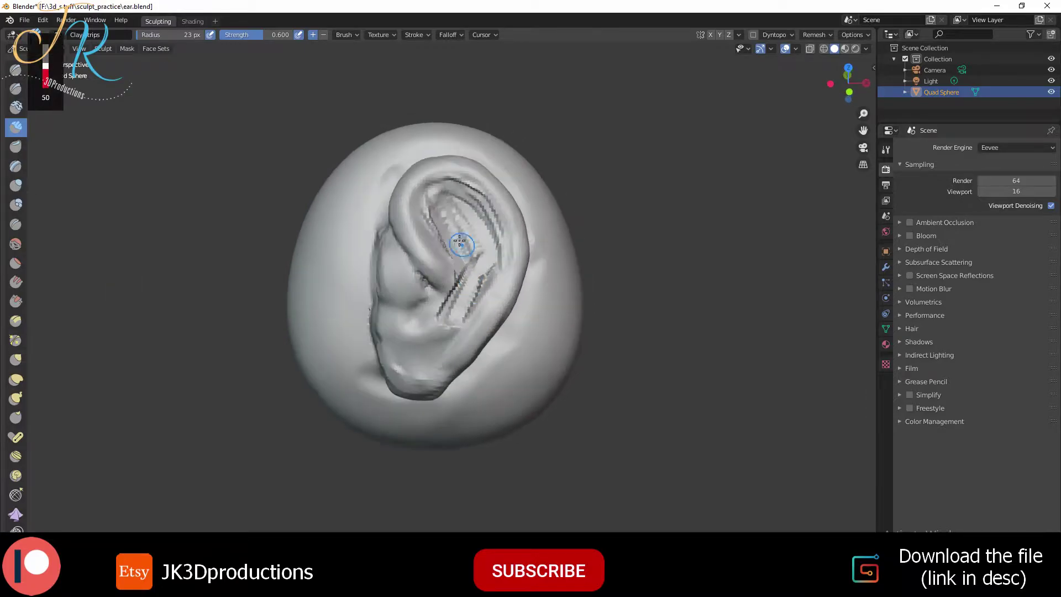
mouse_move(454, 296)
middle_mouse_down()
mouse_move(428, 189)
mouse_move(497, 303)
mouse_move(409, 306)
mouse_move(433, 232)
mouse_move(520, 243)
mouse_move(463, 301)
mouse_move(428, 286)
mouse_move(424, 336)
mouse_move(407, 325)
mouse_move(415, 359)
mouse_move(402, 342)
mouse_move(386, 342)
mouse_move(389, 359)
mouse_move(428, 283)
middle_mouse_up()
scroll(468, 253, "up", 2)
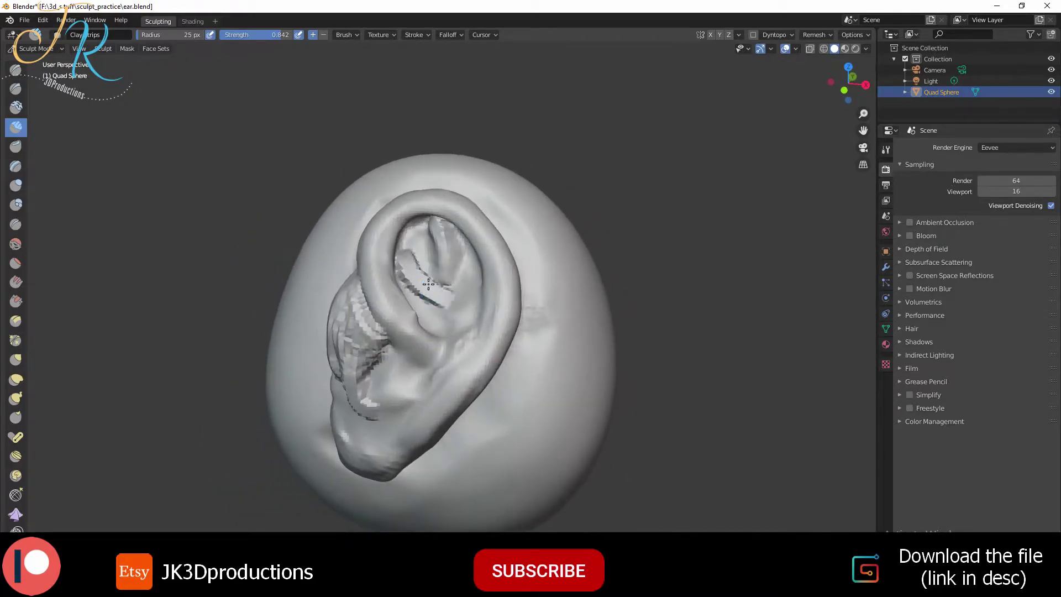
mouse_move(425, 383)
middle_mouse_down()
mouse_move(508, 331)
mouse_move(490, 387)
mouse_move(499, 275)
middle_mouse_up()
key("c")
- Set the voxel size and remesh the ear, then inspect it from several angles
key("shift+r")
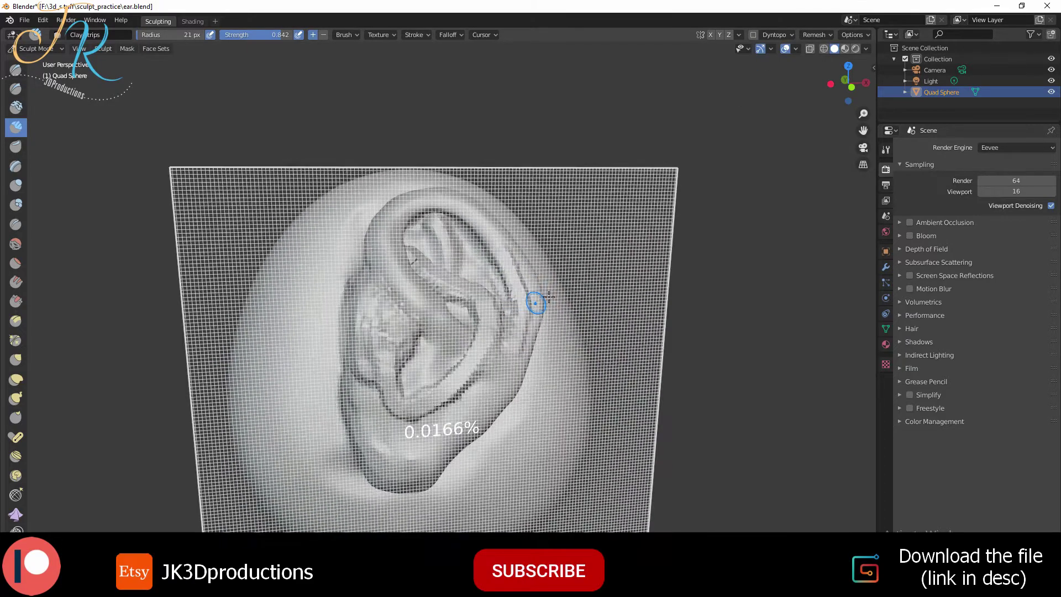
key("ctrl+r")
middle_click_drag(575, 390, 479, 389)
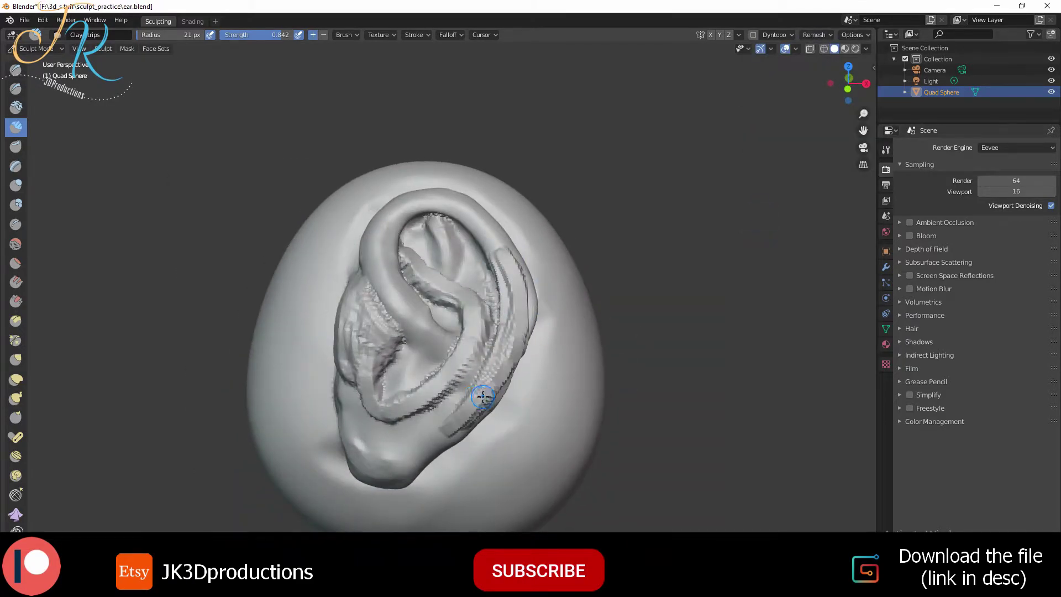
middle_click_drag(529, 301, 497, 253)
mouse_move(491, 310)
middle_mouse_down()
mouse_move(513, 291)
mouse_move(390, 260)
middle_mouse_up()
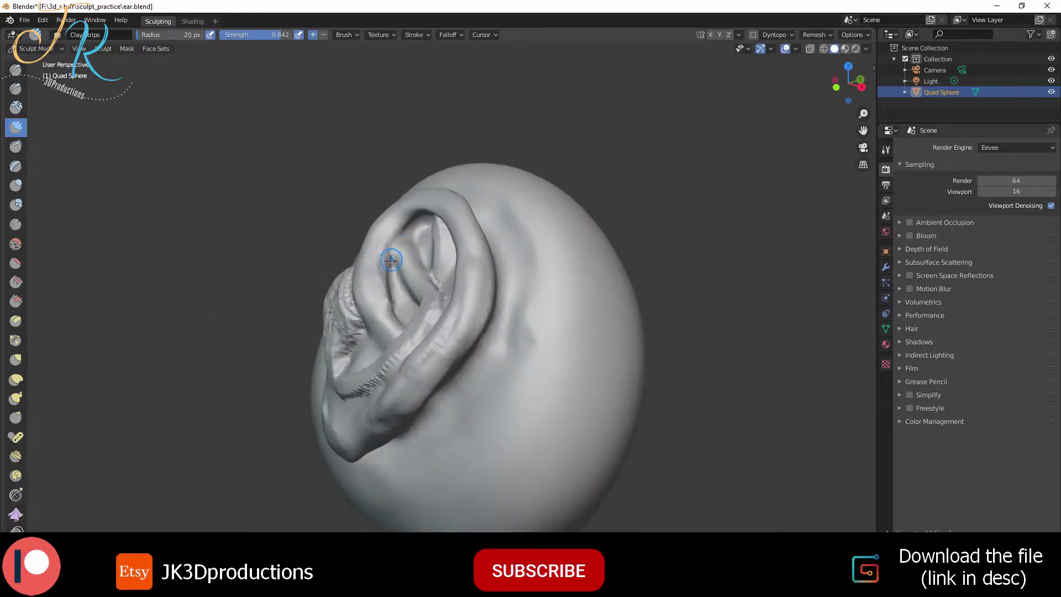
middle_click_drag(412, 223, 448, 252)
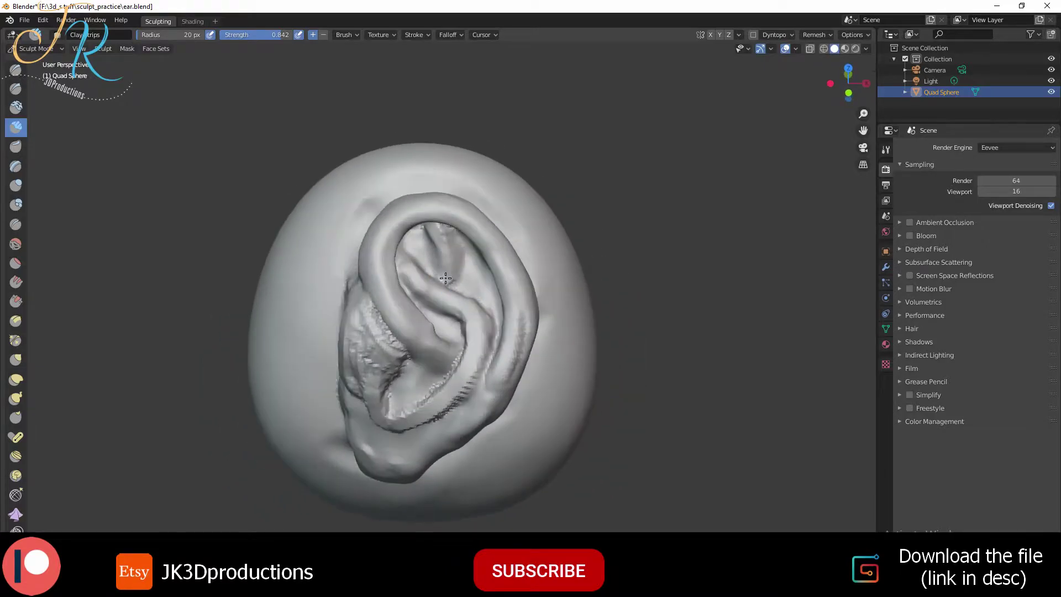
mouse_move(448, 298)
middle_mouse_down()
mouse_move(427, 386)
mouse_move(464, 364)
mouse_move(433, 407)
mouse_move(441, 315)
mouse_move(479, 330)
mouse_move(420, 325)
mouse_move(383, 357)
mouse_move(407, 433)
mouse_move(458, 418)
middle_mouse_up()
- Save the file and add a Clay Strips ridge along the lower antihelix
key("ctrl+s")
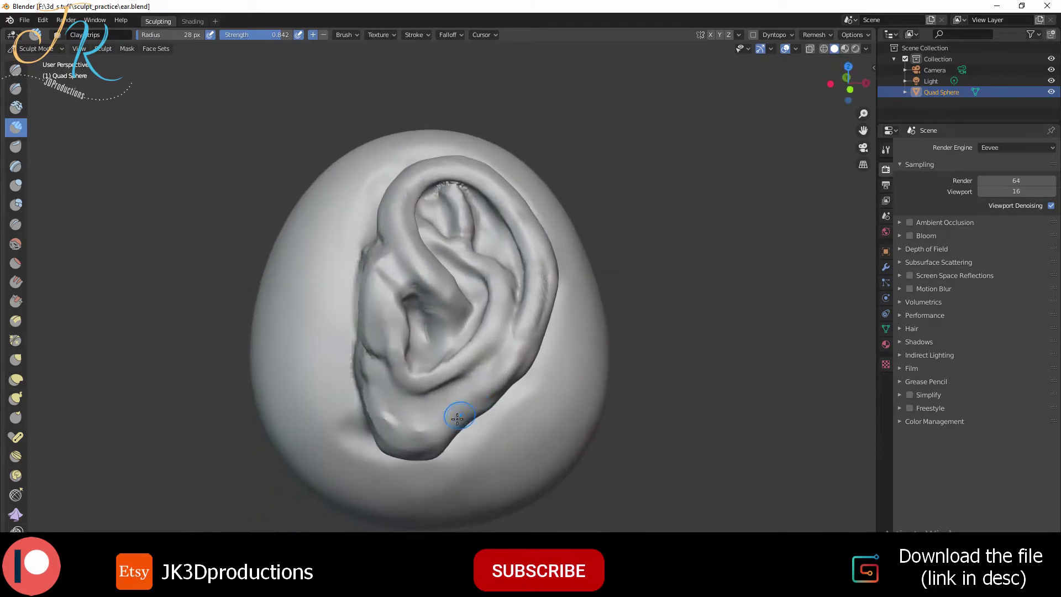
left_click_drag(445, 393, 500, 359)
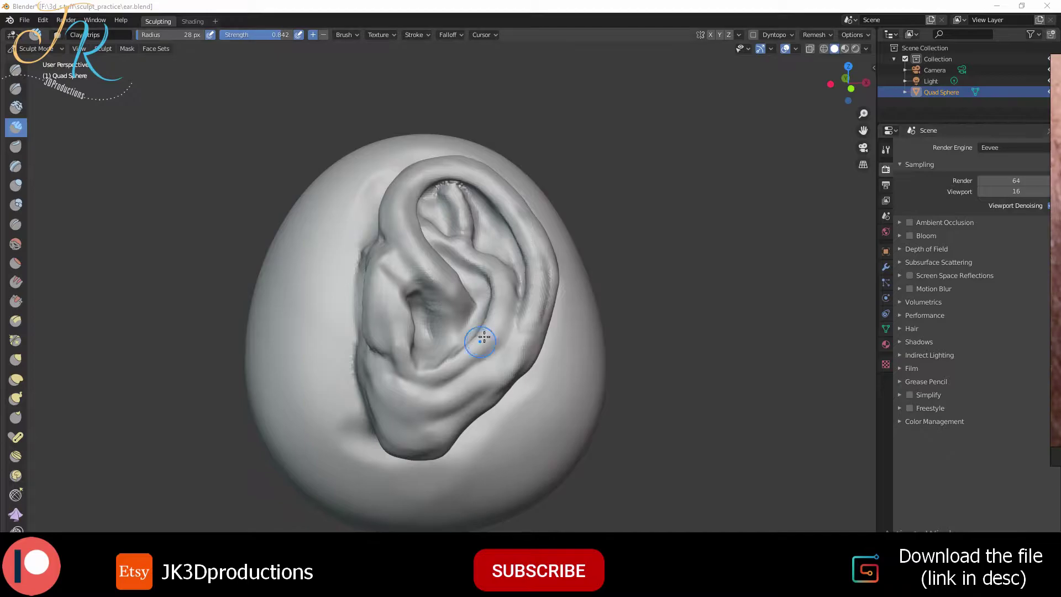
key("g")
middle_click_drag(483, 337, 420, 400)
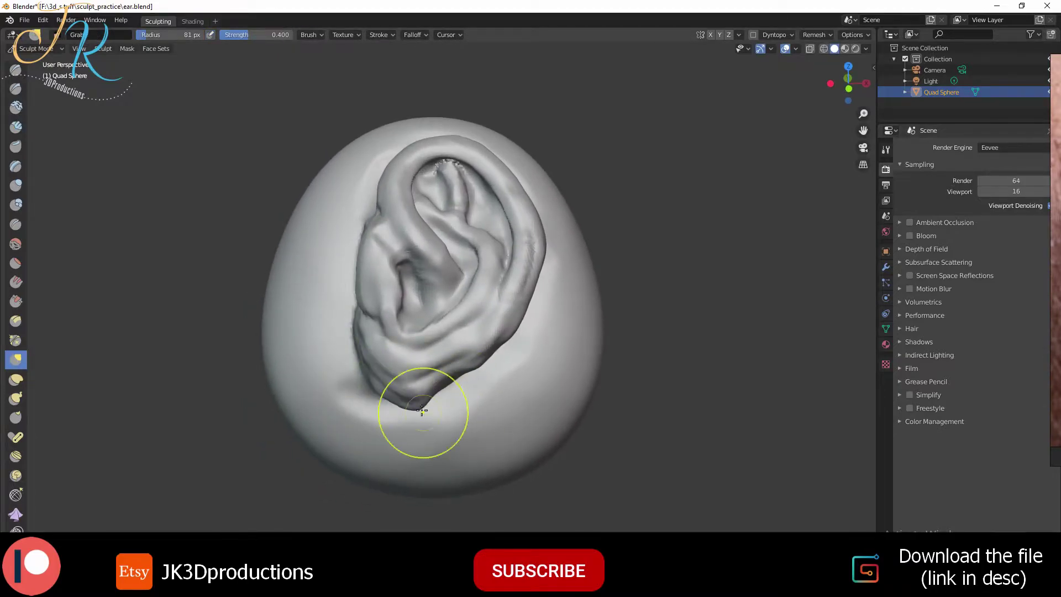
- Build up the concha and helix ridges with Clay Strips
middle_click_drag(402, 408, 489, 346)
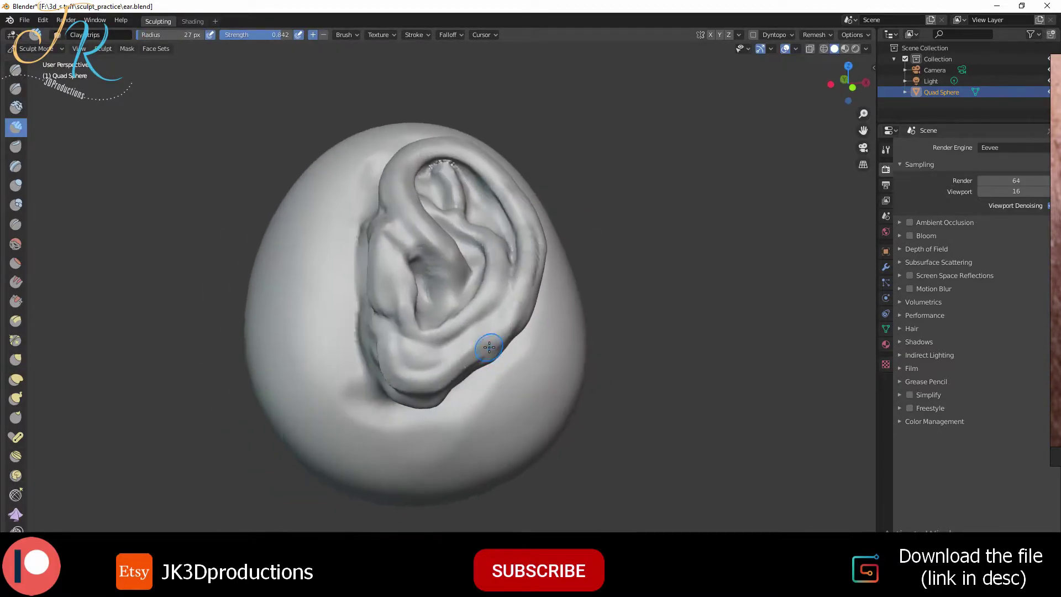
mouse_move(393, 382)
middle_mouse_down()
mouse_move(433, 331)
mouse_move(427, 371)
mouse_move(455, 400)
mouse_move(473, 131)
mouse_move(462, 343)
mouse_move(434, 315)
mouse_move(371, 171)
middle_mouse_up()
key("c")
scroll(426, 372, "up", 3)
scroll(371, 172, "down", 3)
scroll(457, 384, "down", 3)
mouse_move(457, 384)
middle_mouse_down()
mouse_move(510, 432)
mouse_move(450, 383)
mouse_move(698, 147)
mouse_move(505, 246)
middle_mouse_up()
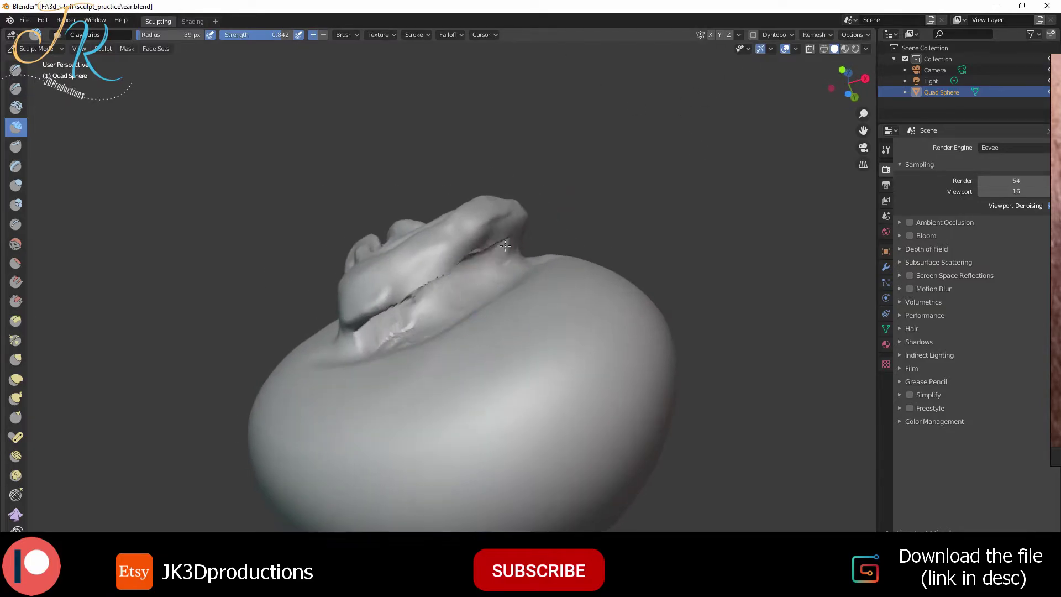
mouse_move(409, 312)
middle_mouse_down()
mouse_move(426, 440)
mouse_move(497, 387)
mouse_move(507, 421)
mouse_move(444, 337)
mouse_move(632, 369)
mouse_move(445, 393)
mouse_move(438, 272)
mouse_move(449, 315)
mouse_move(486, 280)
mouse_move(525, 360)
mouse_move(512, 344)
middle_mouse_up()
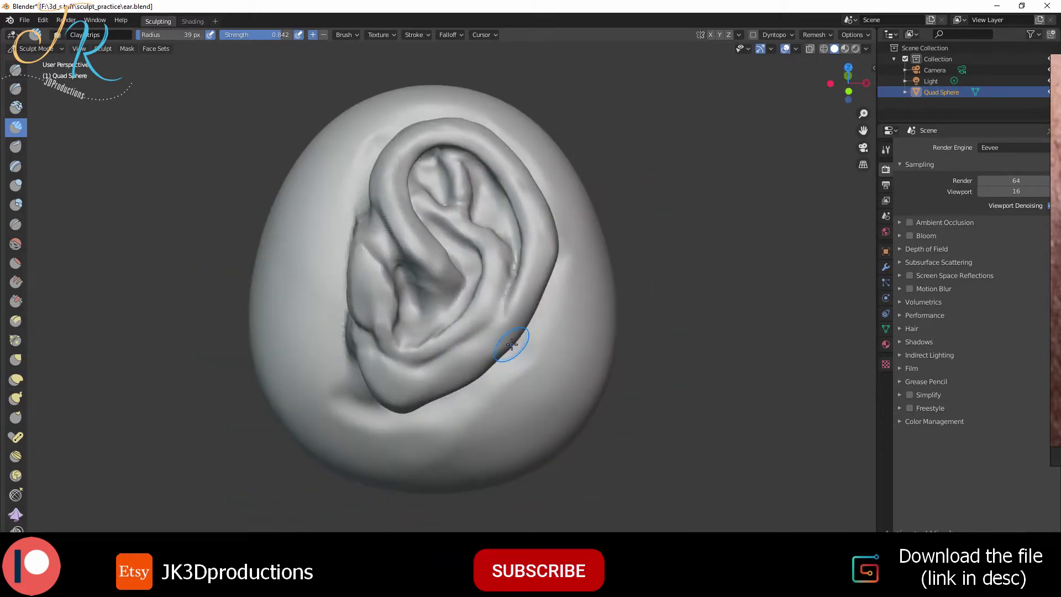
- Smooth the ear's folds with the Smooth brush
key("shift+space")
left_click(486, 327)
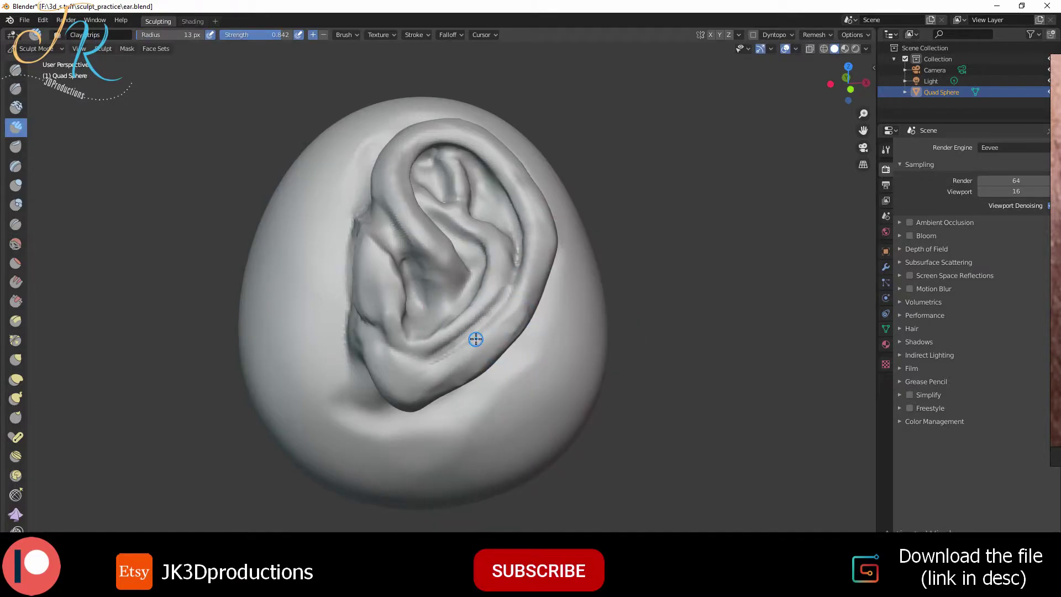
middle_click_drag(476, 339, 505, 367)
mouse_move(525, 303)
middle_mouse_down()
mouse_move(428, 301)
mouse_move(366, 253)
mouse_move(362, 286)
mouse_move(379, 224)
middle_mouse_up()
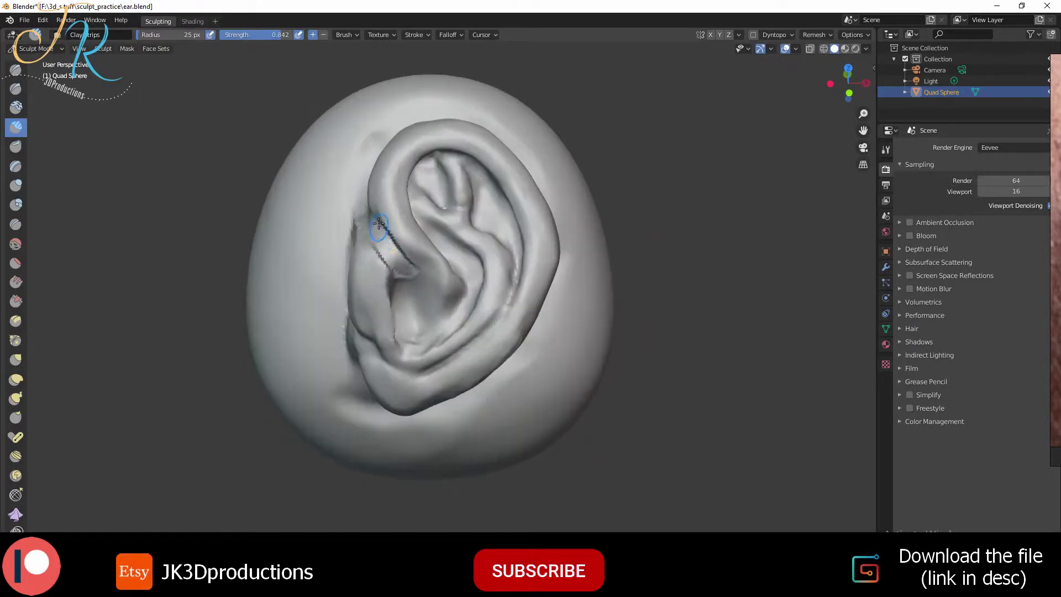
mouse_move(389, 302)
middle_mouse_down()
mouse_move(505, 402)
mouse_move(371, 300)
mouse_move(336, 313)
middle_mouse_up()
- Reshape the tragus area by alternating Grab, Clay Strips and Smooth with an enlarged brush, then save
key("g")
key("c")
key("shift+s")
mouse_move(351, 374)
middle_mouse_down()
mouse_move(360, 341)
mouse_move(403, 320)
mouse_move(371, 252)
middle_mouse_up()
key("c")
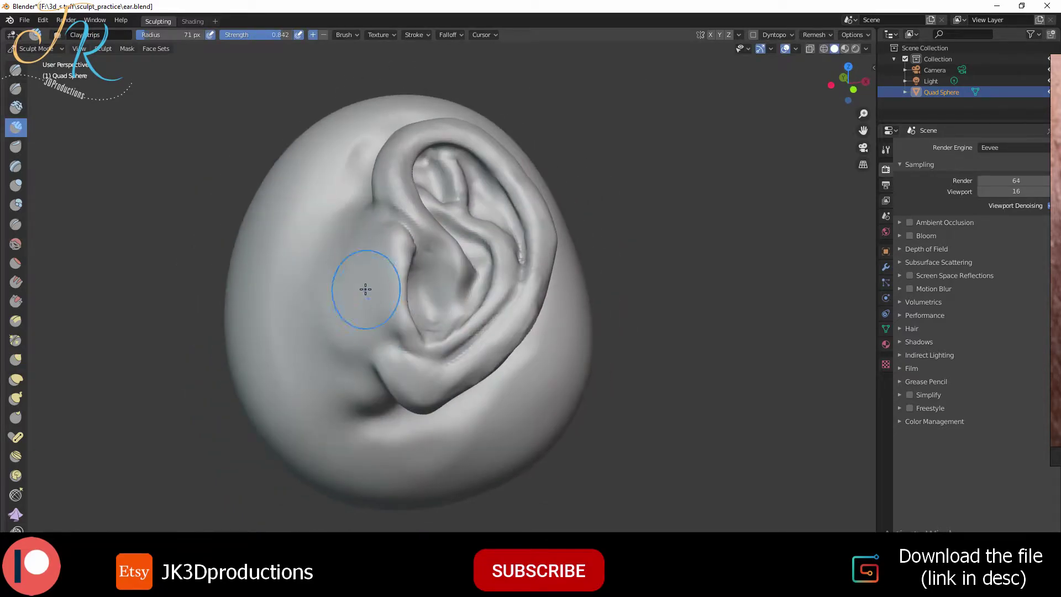
key("g")
mouse_move(475, 250)
middle_mouse_down()
mouse_move(420, 276)
mouse_move(472, 282)
mouse_move(452, 353)
mouse_move(427, 264)
middle_mouse_up()
key("f")
mouse_move(390, 231)
middle_mouse_down()
mouse_move(441, 306)
mouse_move(327, 284)
mouse_move(537, 286)
middle_mouse_up()
key("ctrl+s")
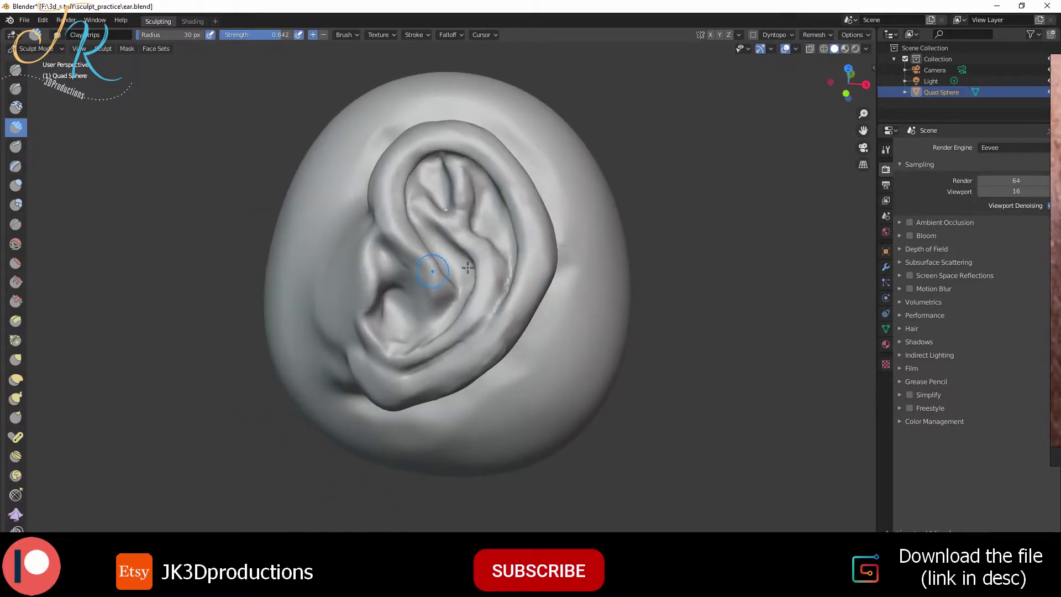
mouse_move(468, 267)
middle_mouse_down()
mouse_move(438, 319)
mouse_move(490, 301)
mouse_move(436, 169)
mouse_move(485, 232)
mouse_move(508, 331)
middle_mouse_up()
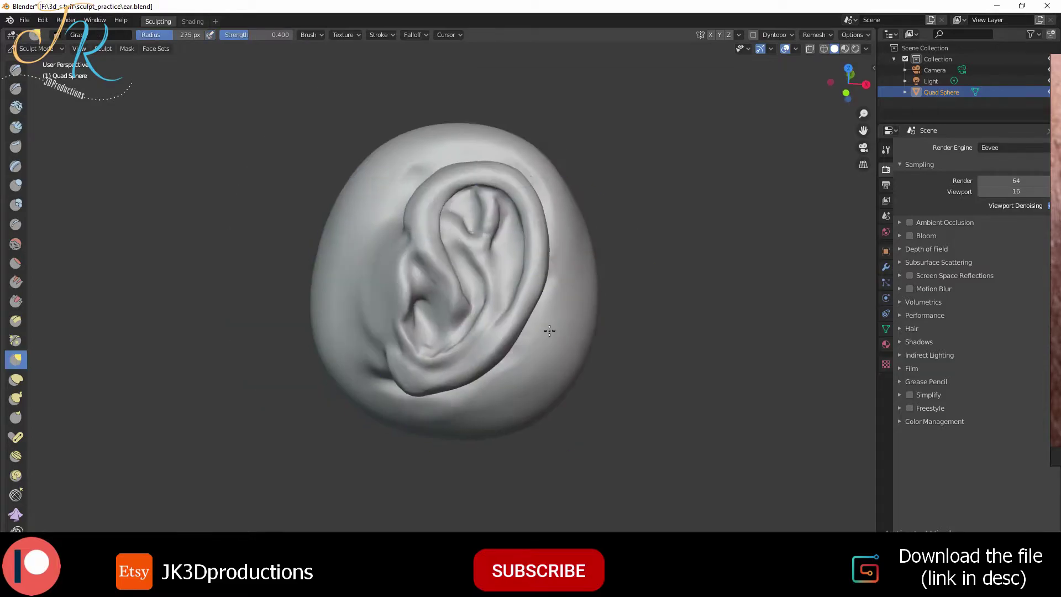
- Sculpt with a smaller Clay Strips brush near the ear's base
scroll(502, 295, "up", 3)
mouse_move(502, 295)
middle_mouse_down()
mouse_move(558, 197)
mouse_move(556, 208)
mouse_move(497, 165)
mouse_move(475, 131)
mouse_move(497, 303)
mouse_move(521, 366)
mouse_move(458, 247)
middle_mouse_up()
key("c")
scroll(475, 131, "down", 5)
key("f")
left_click(521, 348)
mouse_move(492, 164)
middle_mouse_down()
mouse_move(538, 346)
mouse_move(479, 249)
mouse_move(418, 436)
middle_mouse_up()
- Pull the earlobe down and to the right and reshape the lower rim toward it
key("s")
key("shift+f")
left_click(479, 249)
left_click_drag(389, 431, 429, 444)
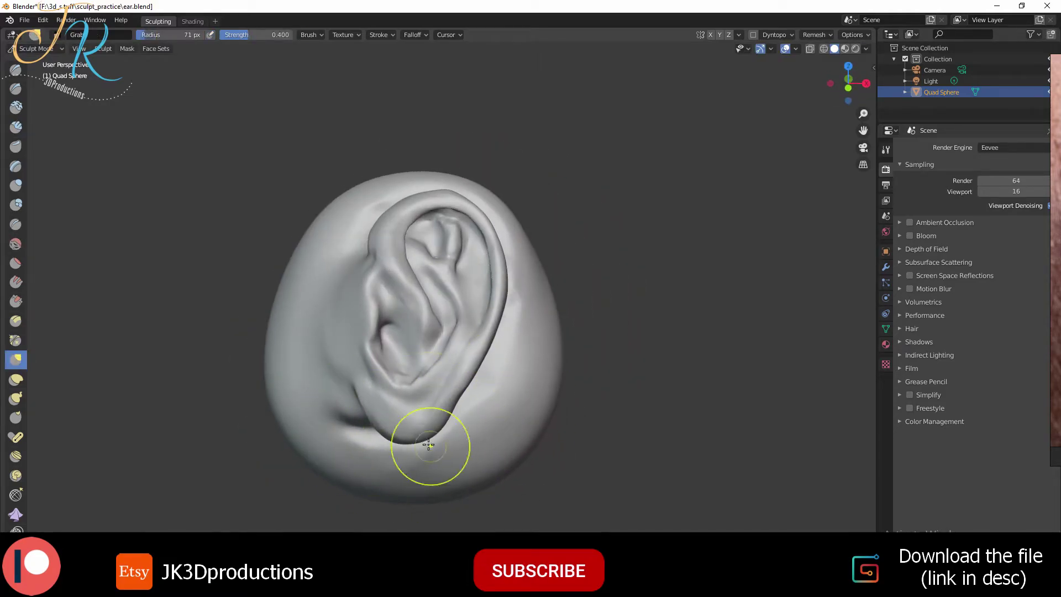
left_click_drag(481, 337, 451, 383)
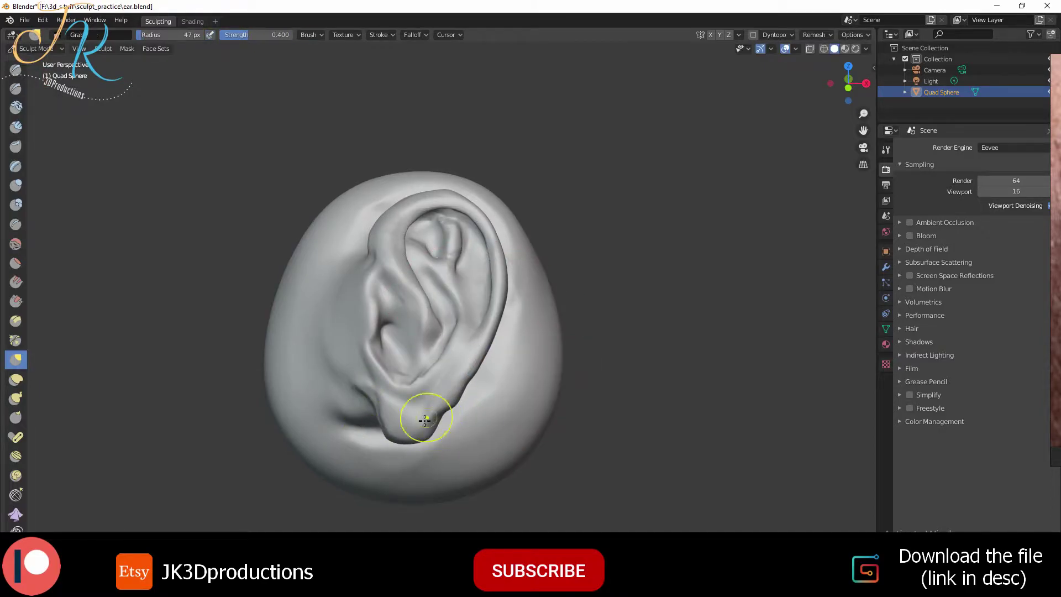
key("c")
mouse_move(457, 388)
middle_mouse_down()
mouse_move(497, 367)
mouse_move(482, 399)
mouse_move(421, 352)
middle_mouse_up()
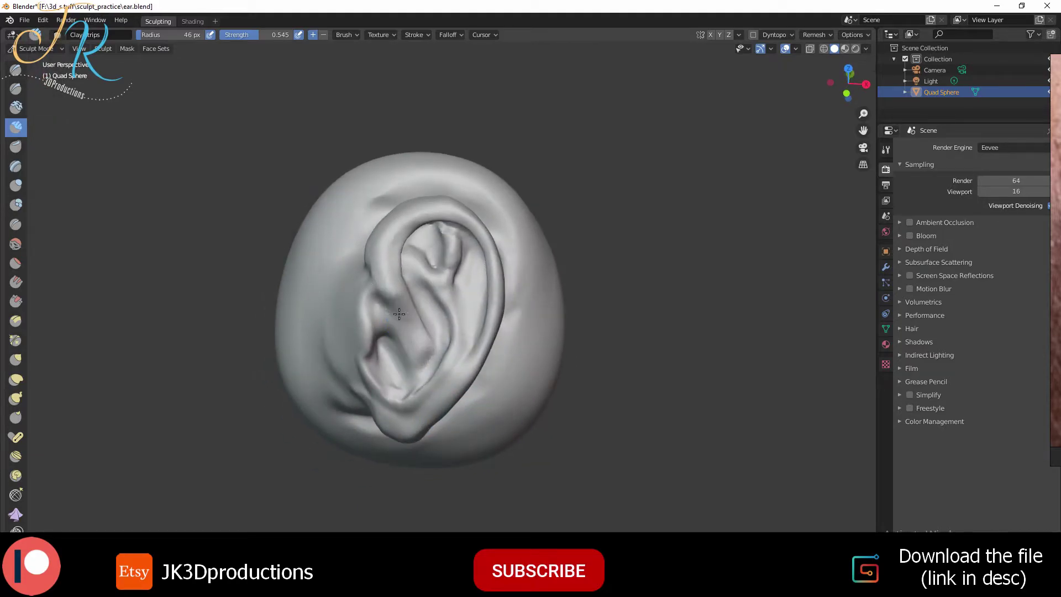
- Shrink the Clay Strips brush to about 27 then 18 px and deepen the helix-root crease
key("f")
left_click(381, 300)
middle_click_drag(399, 314, 363, 282)
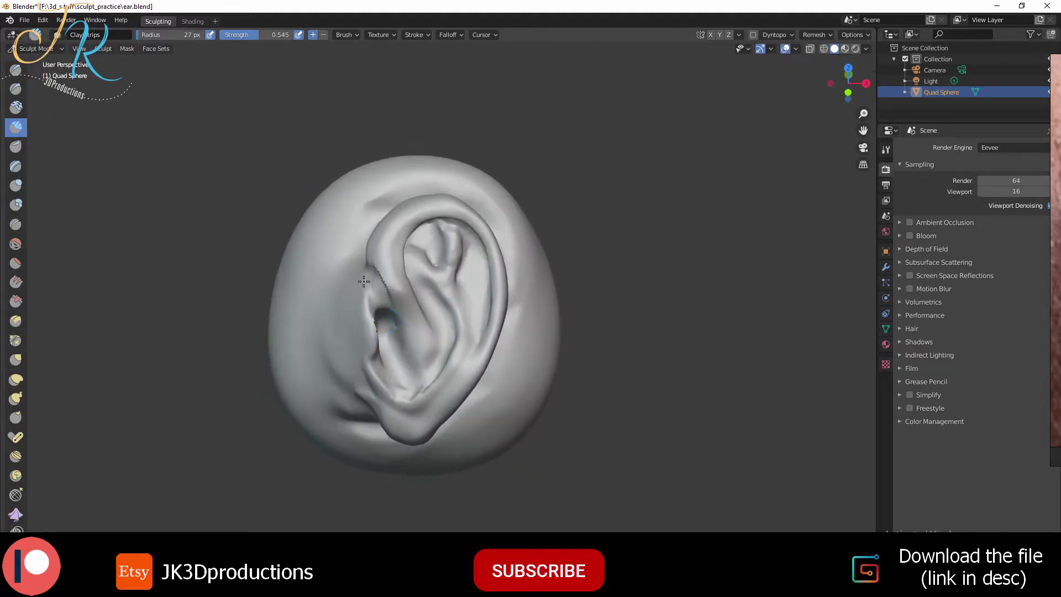
middle_click_drag(376, 324, 372, 281)
key("f")
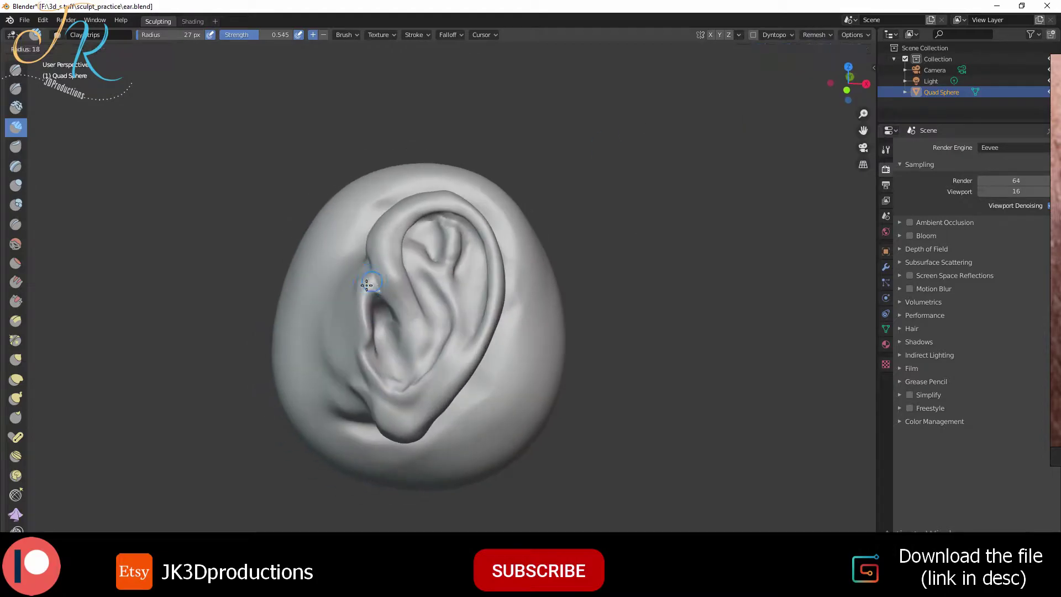
key("f")
left_click(387, 298)
mouse_move(387, 298)
middle_mouse_down()
mouse_move(430, 316)
mouse_move(391, 284)
mouse_move(421, 246)
mouse_move(452, 267)
mouse_move(415, 222)
middle_mouse_up()
mouse_move(464, 288)
middle_mouse_down()
mouse_move(450, 237)
mouse_move(403, 295)
mouse_move(516, 354)
middle_mouse_up()
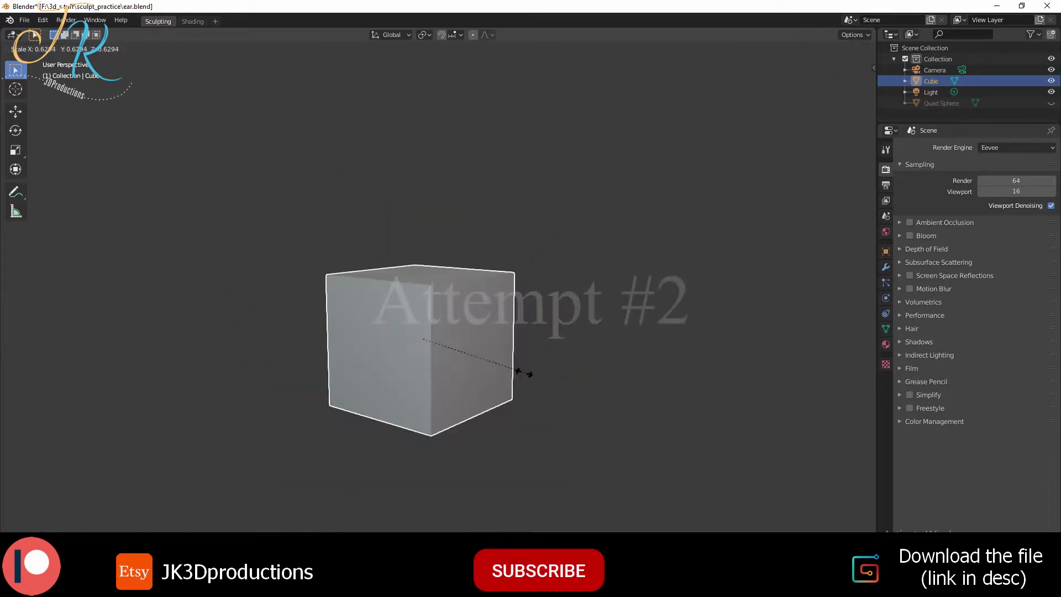
- Flatten the cube into a thin slab and switch it into Sculpt Mode
key("y")
left_click(559, 368)
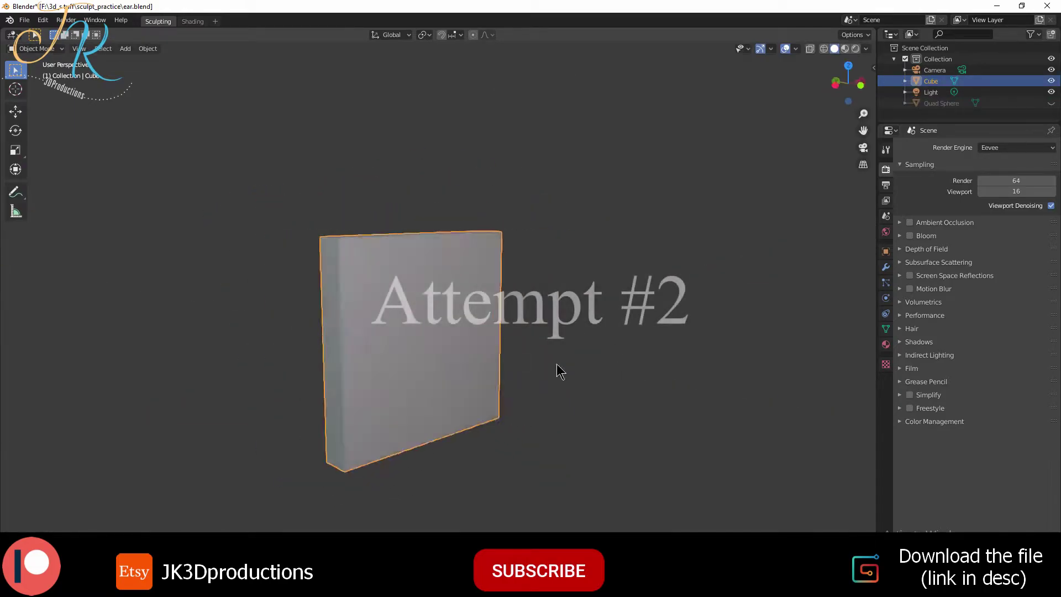
key("ctrl+Tab")
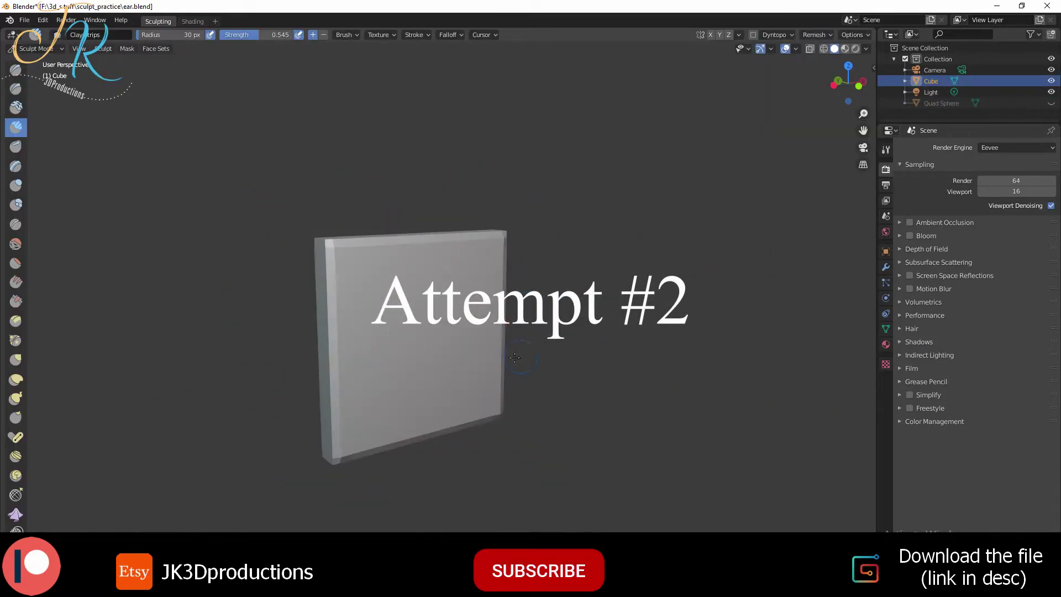
left_click_drag(430, 353, 447, 359)
key("ctrl+z")
middle_click_drag(497, 332, 563, 309)
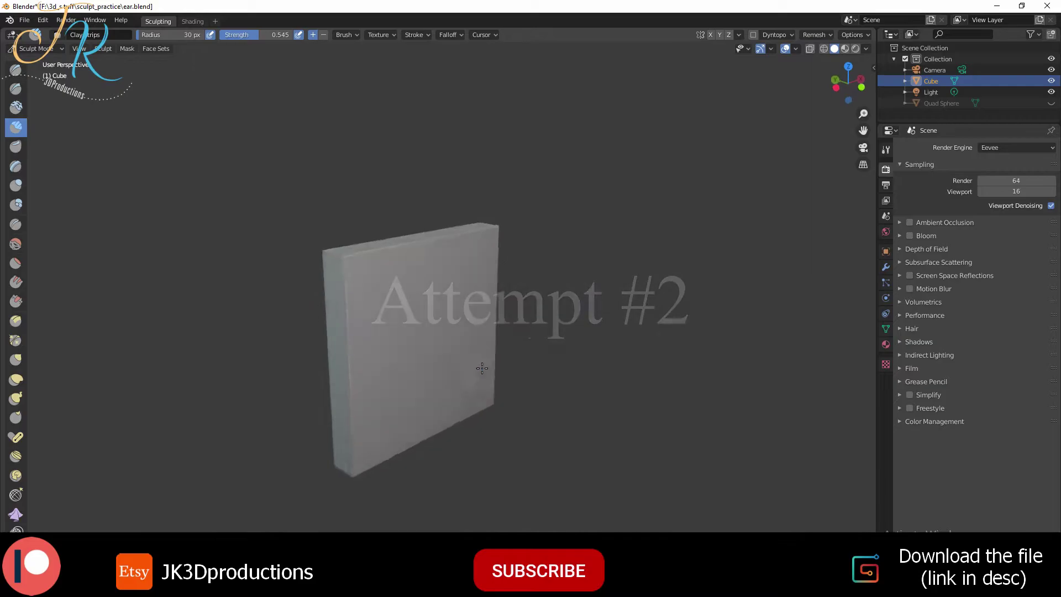
middle_click_drag(480, 367, 433, 350)
- Mask an ear shape, invert it, build it up with Clay Strips, then clear the mask
key("m")
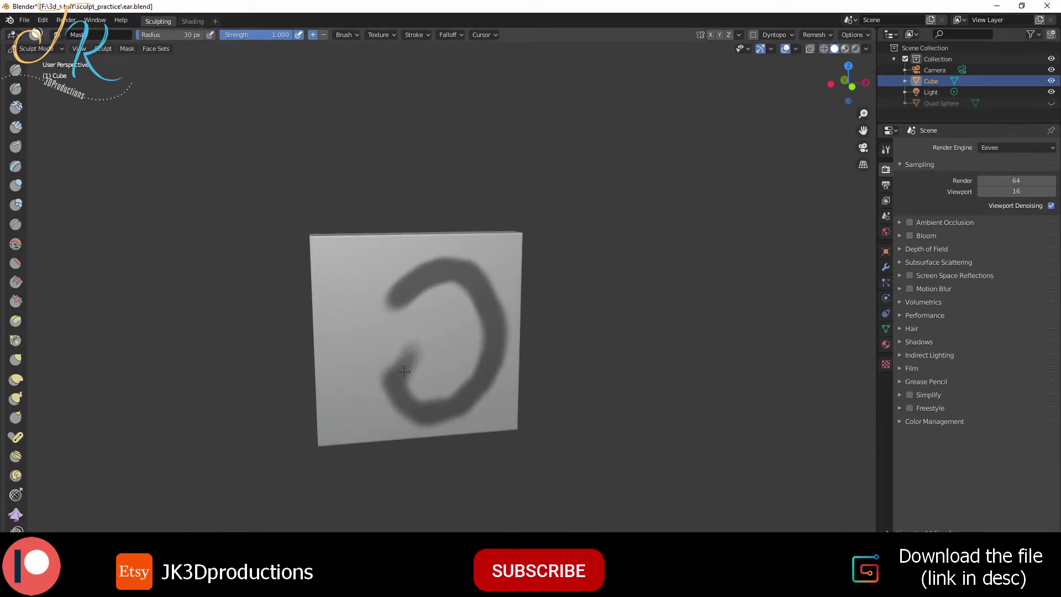
key("ctrl+i")
key("c")
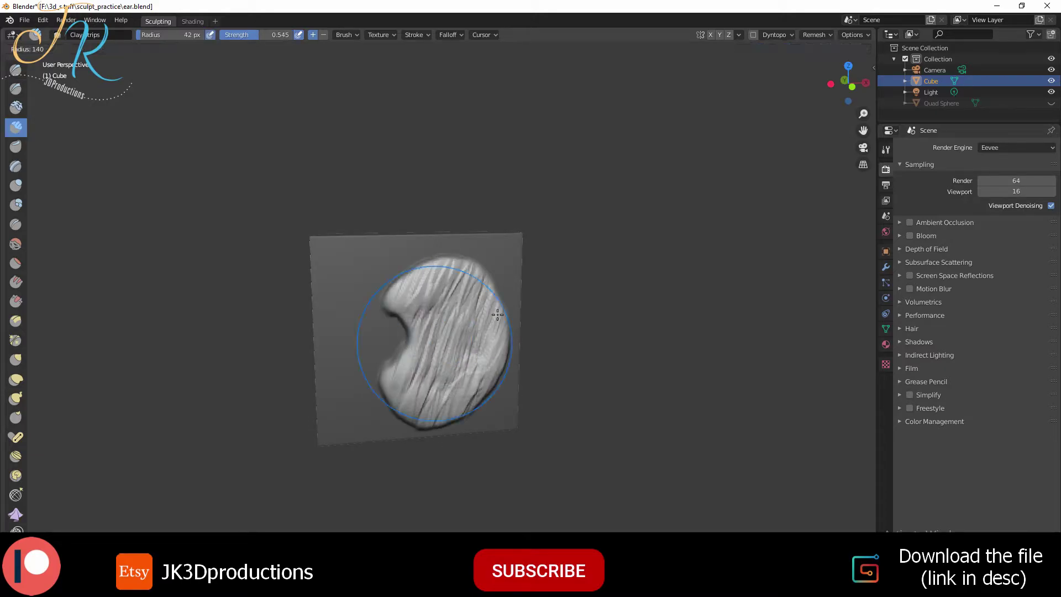
left_click(488, 279)
key("alt+m")
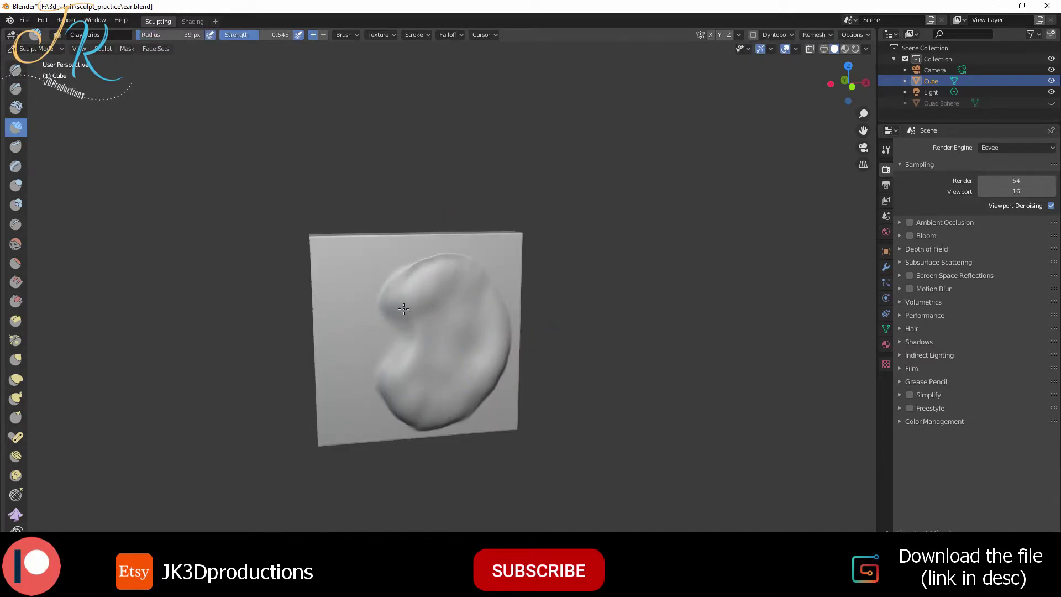
middle_click_drag(400, 284, 427, 351)
left_click_drag(414, 285, 486, 362)
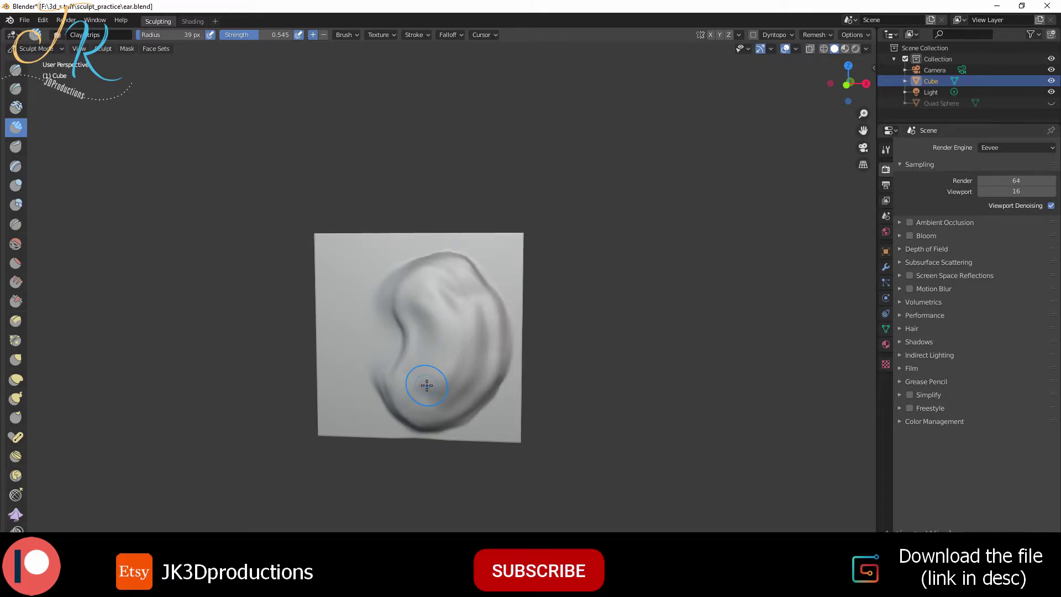
middle_click_drag(458, 363, 412, 337)
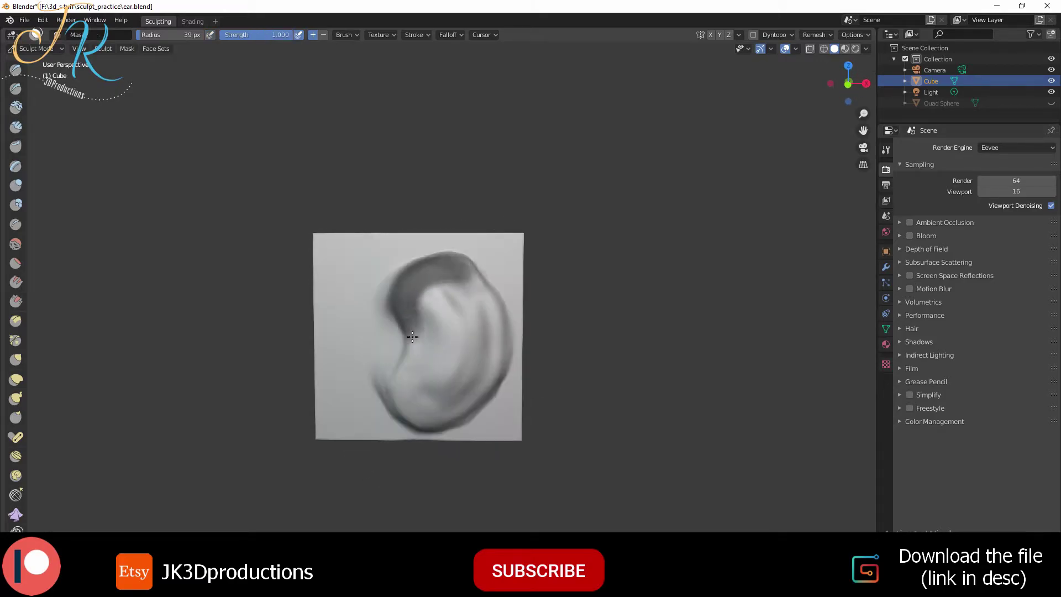
mouse_move(457, 291)
middle_mouse_down()
mouse_move(450, 392)
mouse_move(514, 353)
mouse_move(407, 292)
mouse_move(488, 246)
mouse_move(390, 438)
mouse_move(442, 331)
mouse_move(431, 359)
mouse_move(426, 331)
mouse_move(497, 353)
mouse_move(525, 266)
mouse_move(492, 313)
middle_mouse_up()
- Shape the ear relief's outline and depth with the Grab brush
key("g")
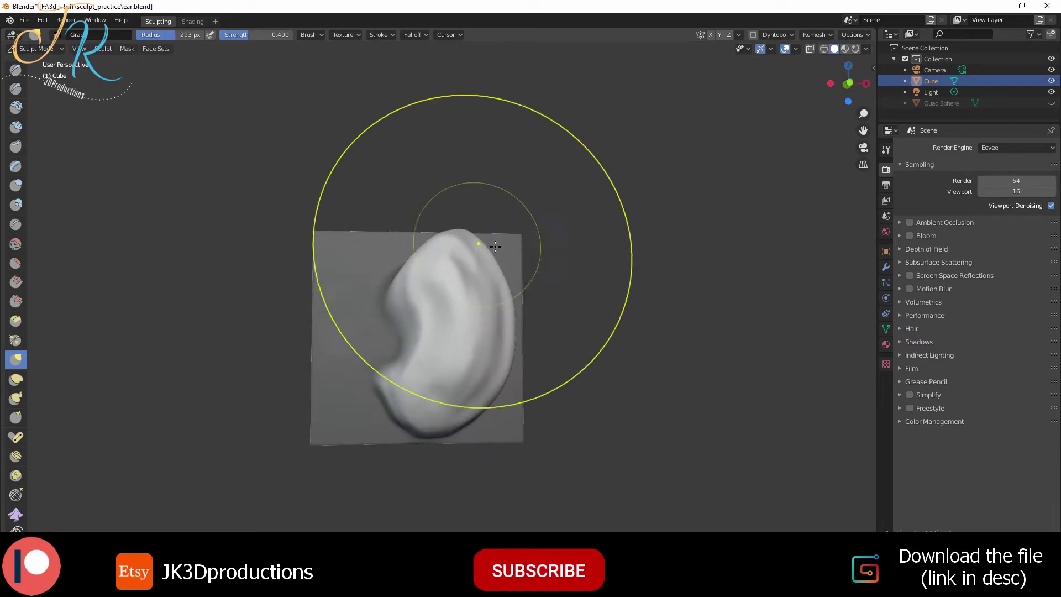
mouse_move(403, 426)
middle_mouse_down()
mouse_move(467, 363)
mouse_move(408, 363)
middle_mouse_up()
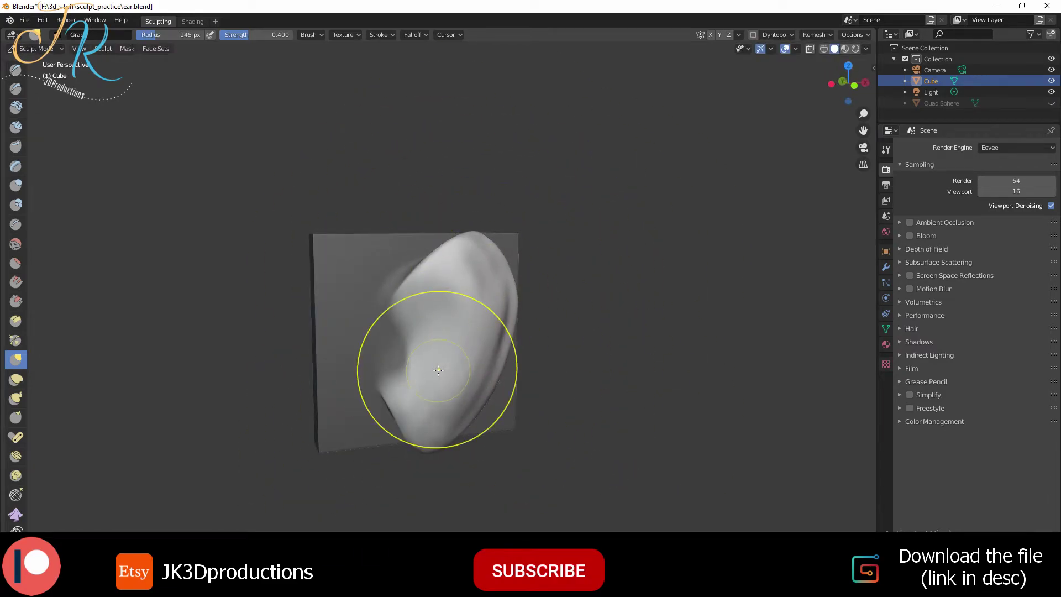
mouse_move(67, 385)
middle_mouse_down()
mouse_move(461, 355)
mouse_move(406, 360)
middle_mouse_up()
middle_click_drag(425, 419, 475, 395)
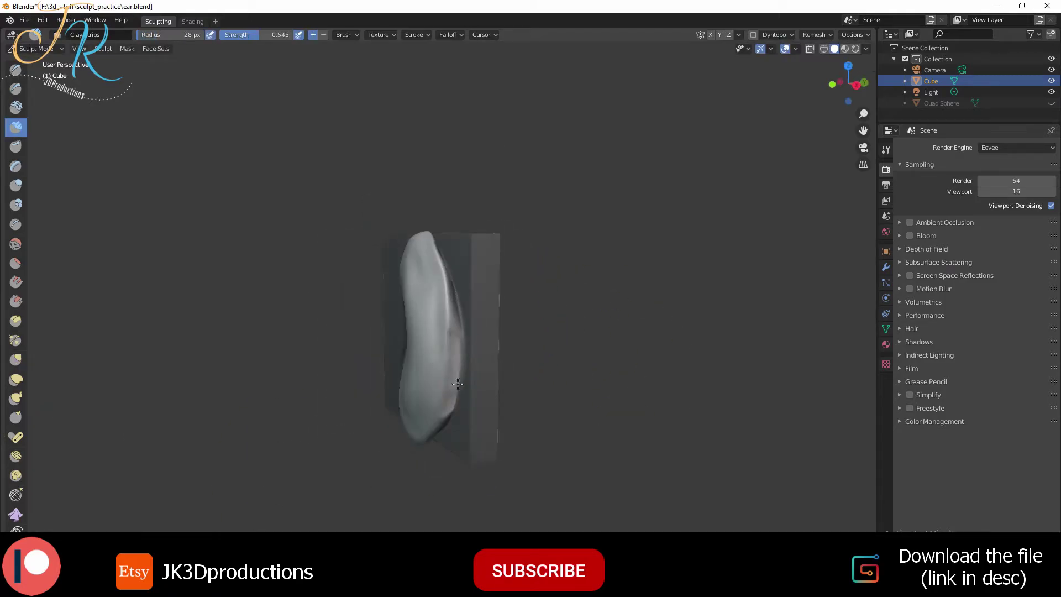
key("g")
middle_click_drag(526, 372, 611, 370)
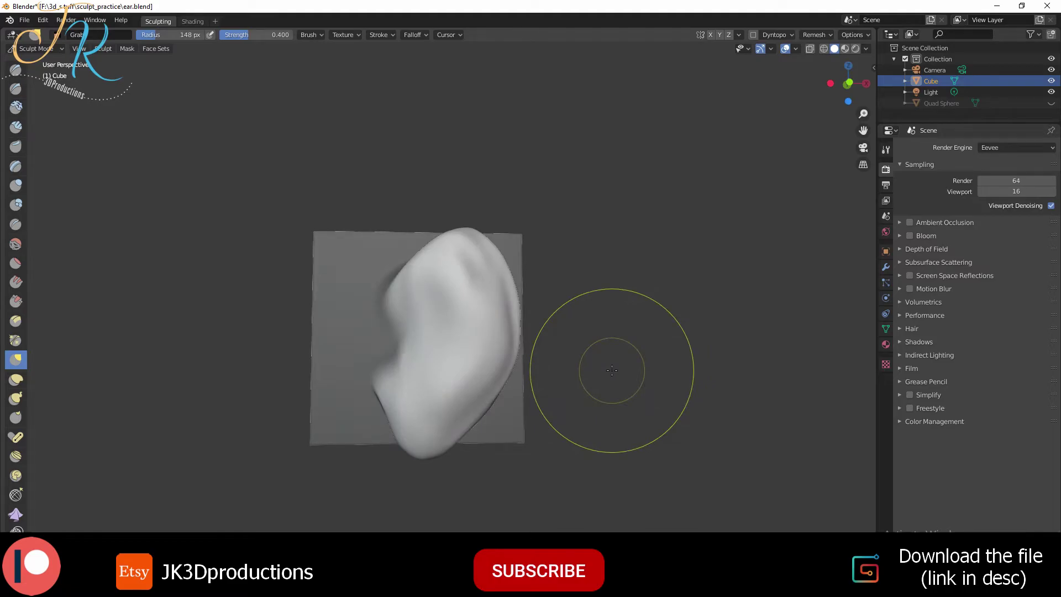
- Add Clay Strips ridges inside and beside the concha
key("c")
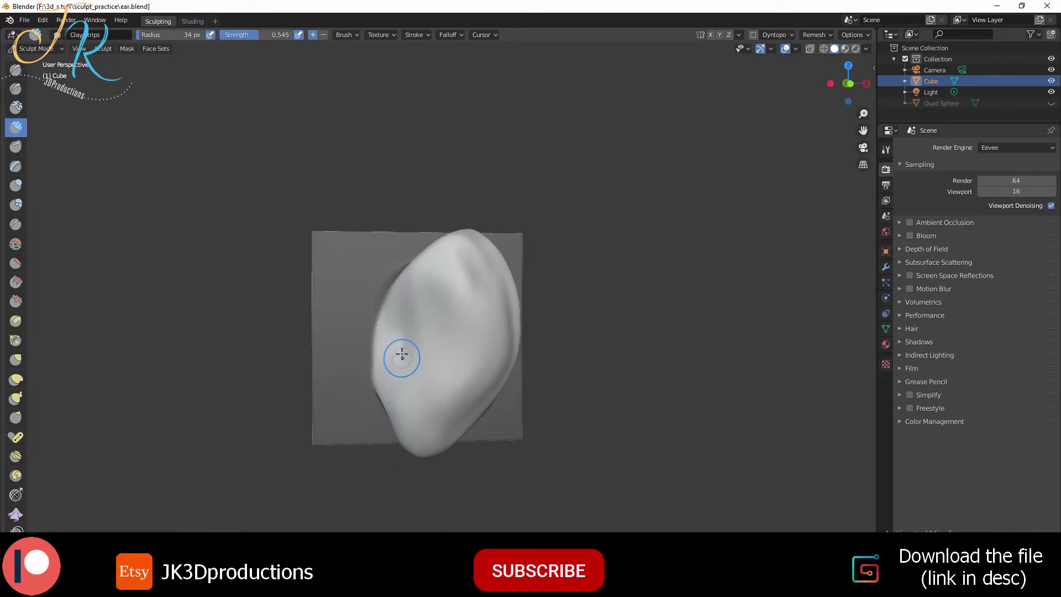
left_click(851, 34)
mouse_move(628, 178)
middle_mouse_down()
mouse_move(469, 332)
mouse_move(390, 324)
middle_mouse_up()
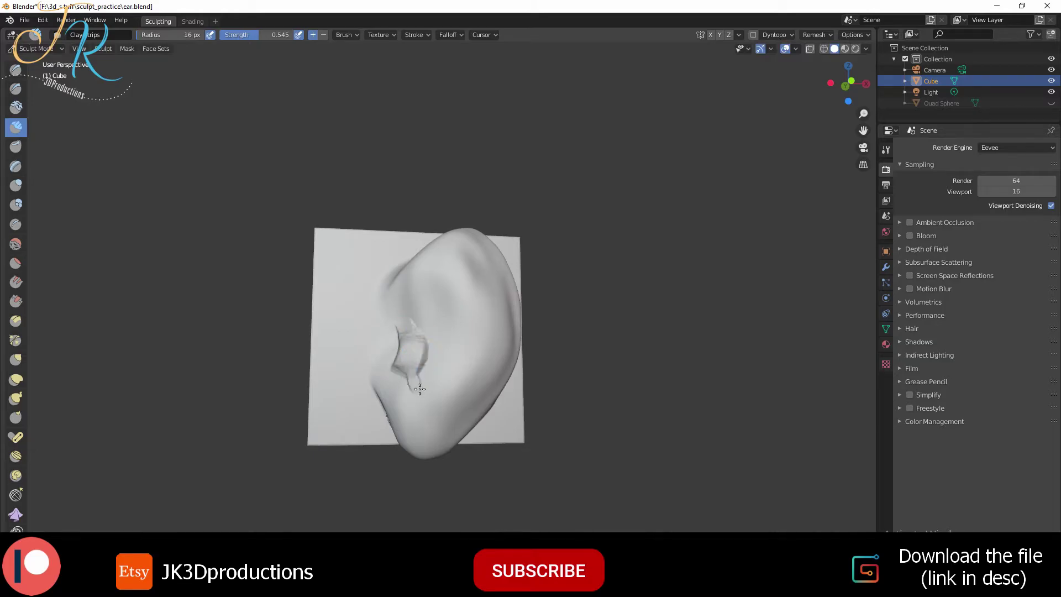
middle_click_drag(456, 371, 442, 365)
left_click_drag(420, 331, 409, 370)
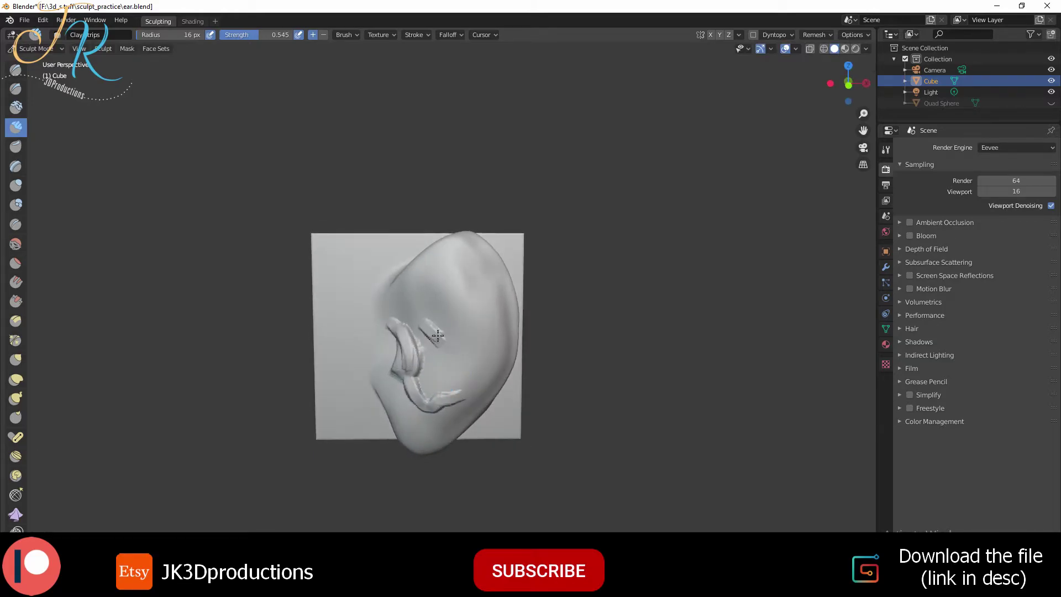
left_click_drag(425, 329, 447, 340)
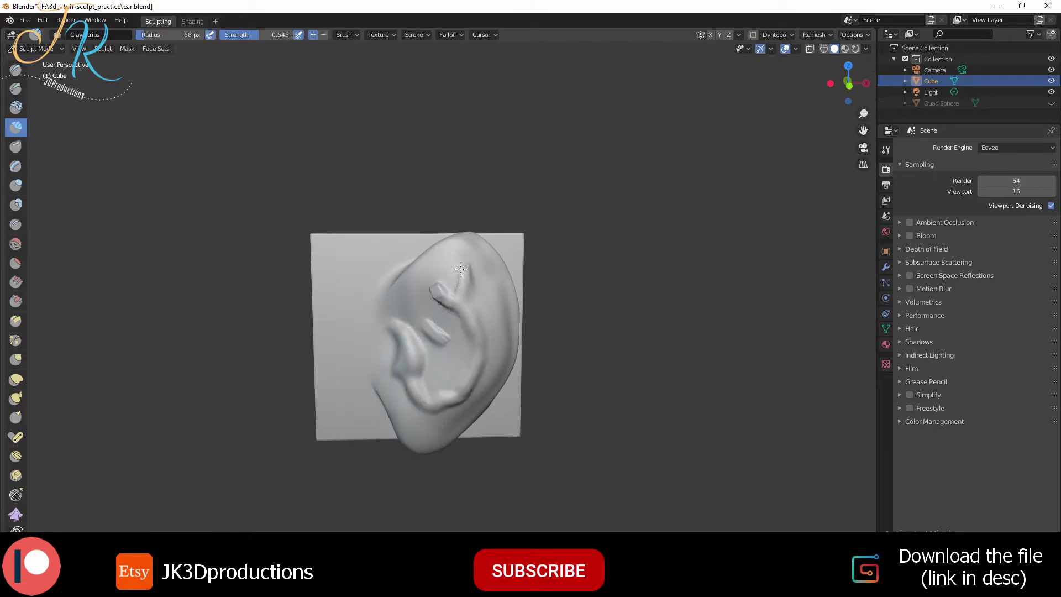
middle_click_drag(460, 269, 431, 318)
key("f")
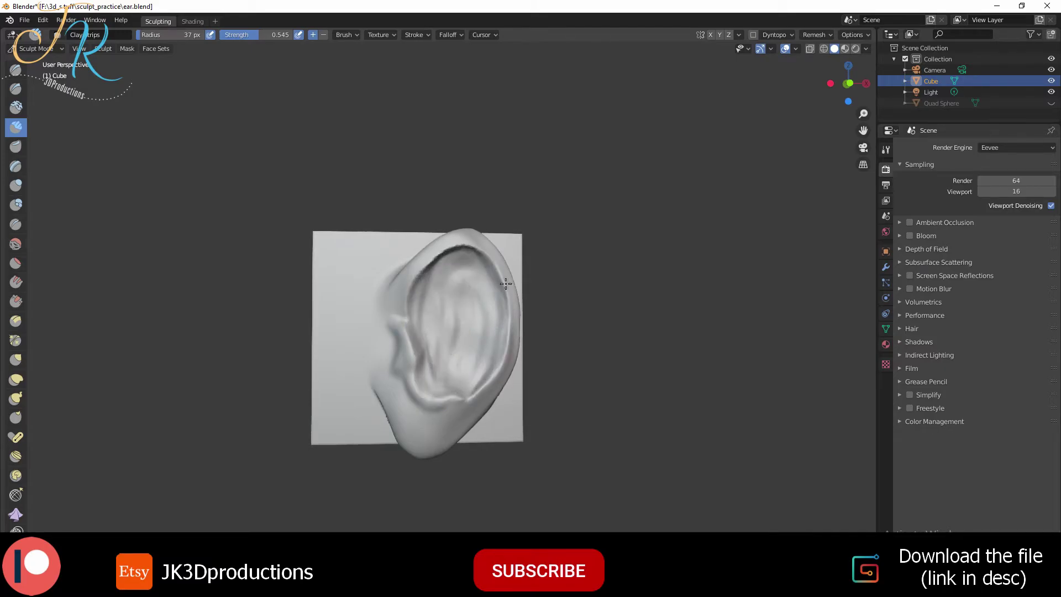
middle_click_drag(444, 352, 440, 376)
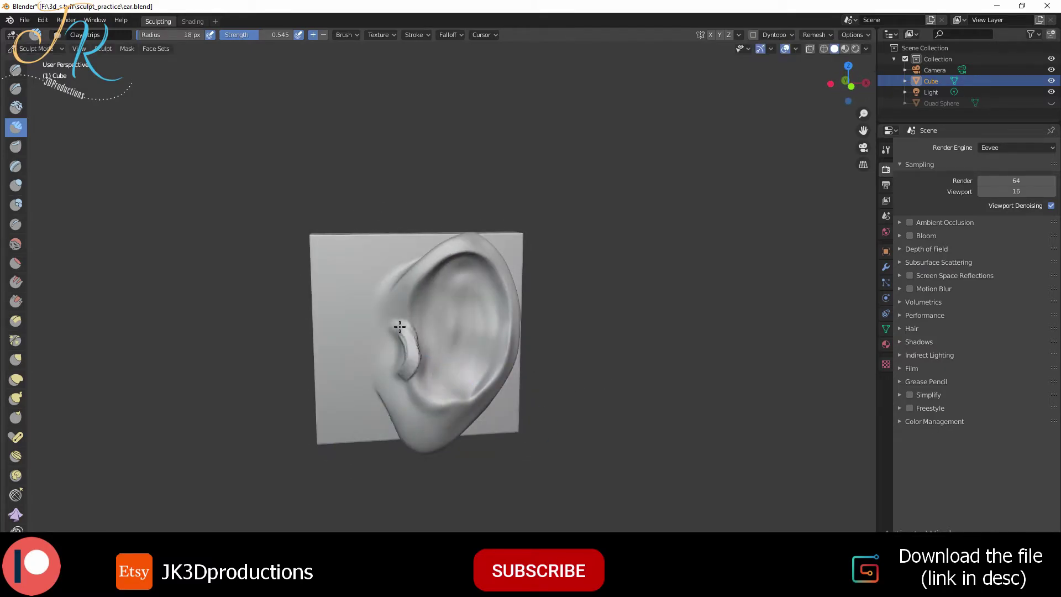
- Resize the brush radius to 35 px, then to 23 px
key("f")
left_click(438, 324)
mouse_move(438, 324)
middle_mouse_down()
mouse_move(418, 301)
mouse_move(450, 386)
middle_mouse_up()
scroll(449, 307, "up", 3)
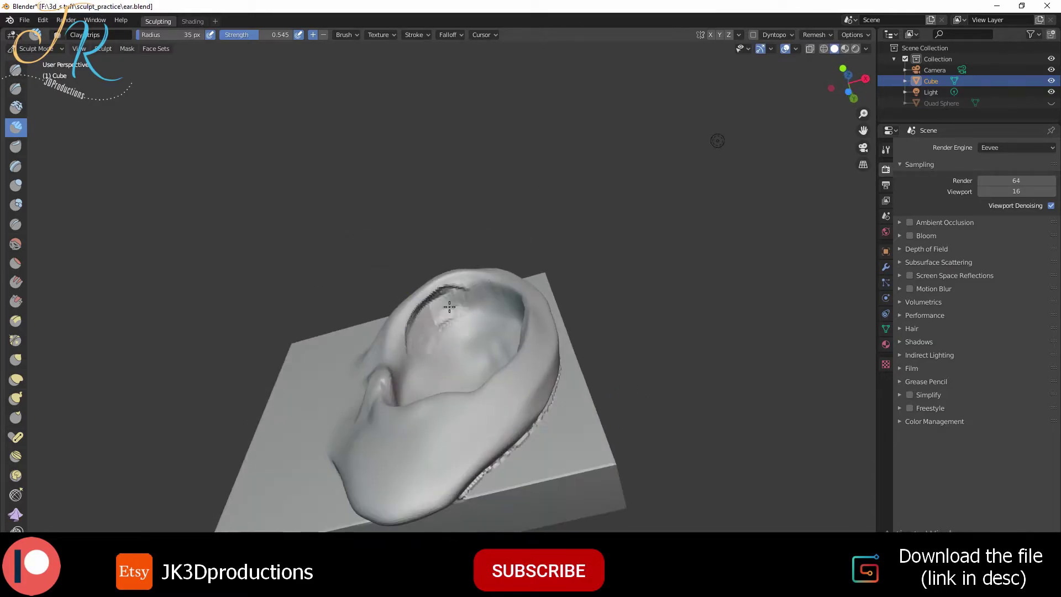
mouse_move(449, 307)
middle_mouse_down()
mouse_move(470, 339)
mouse_move(441, 326)
mouse_move(485, 350)
mouse_move(441, 299)
middle_mouse_up()
key("f")
left_click(465, 328)
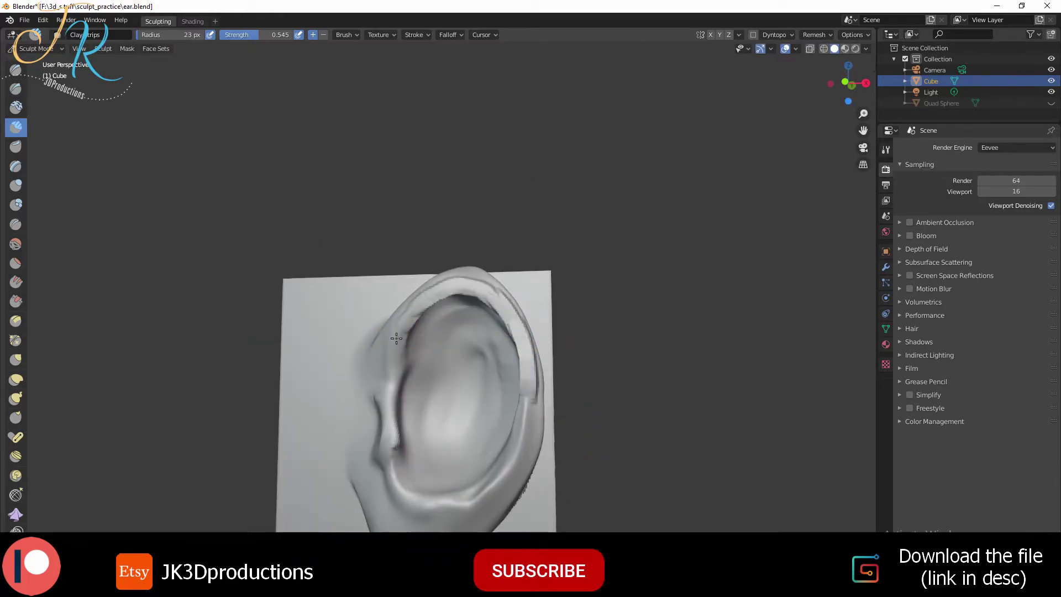
mouse_move(535, 405)
middle_mouse_down()
mouse_move(497, 359)
mouse_move(447, 387)
mouse_move(409, 381)
mouse_move(458, 387)
middle_mouse_up()
- Turn off Front Faces Only in Brush Settings, then undo the rough clay strip
left_click(817, 35)
left_click(805, 142)
left_click(886, 149)
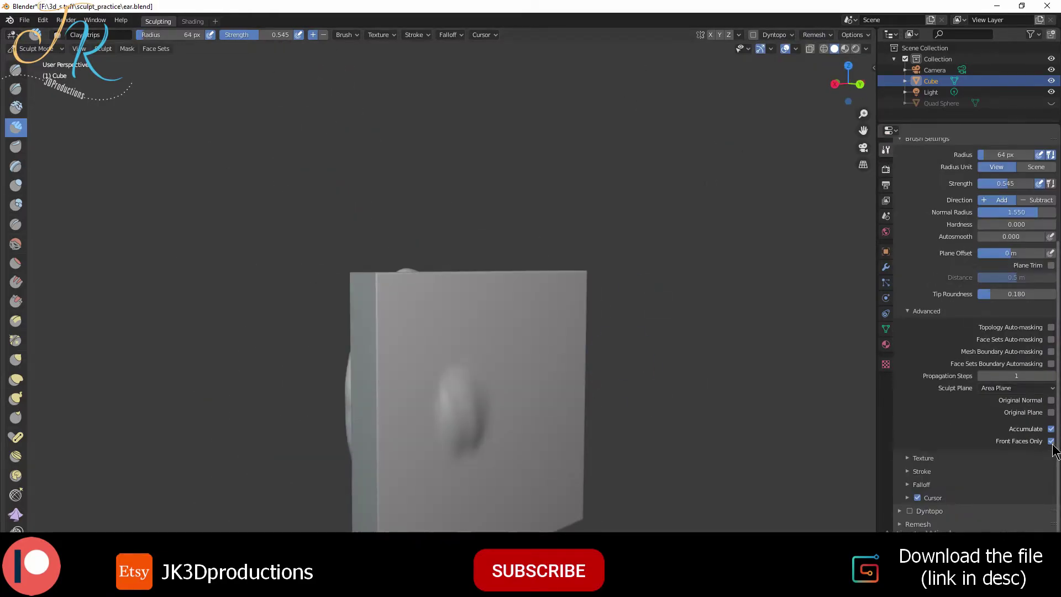
mouse_move(541, 431)
middle_mouse_down()
mouse_move(559, 453)
mouse_move(466, 367)
middle_mouse_up()
left_click(1051, 440)
mouse_move(608, 237)
middle_mouse_down()
mouse_move(485, 268)
mouse_move(465, 315)
mouse_move(476, 362)
mouse_move(471, 203)
mouse_move(525, 256)
mouse_move(445, 313)
mouse_move(442, 369)
mouse_move(402, 502)
mouse_move(442, 469)
mouse_move(473, 407)
mouse_move(603, 303)
mouse_move(502, 409)
mouse_move(453, 320)
mouse_move(420, 287)
mouse_move(467, 289)
mouse_move(393, 332)
mouse_move(372, 416)
mouse_move(457, 422)
mouse_move(406, 361)
mouse_move(435, 405)
middle_mouse_up()
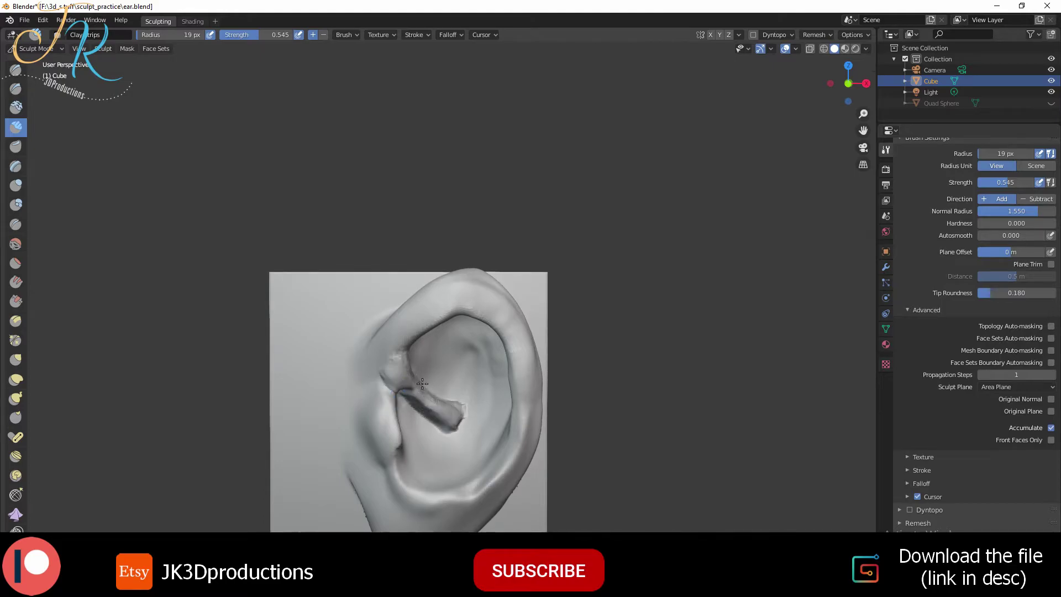
key("ctrl+z")
mouse_move(422, 383)
middle_mouse_down()
mouse_move(441, 448)
mouse_move(462, 379)
middle_mouse_up()
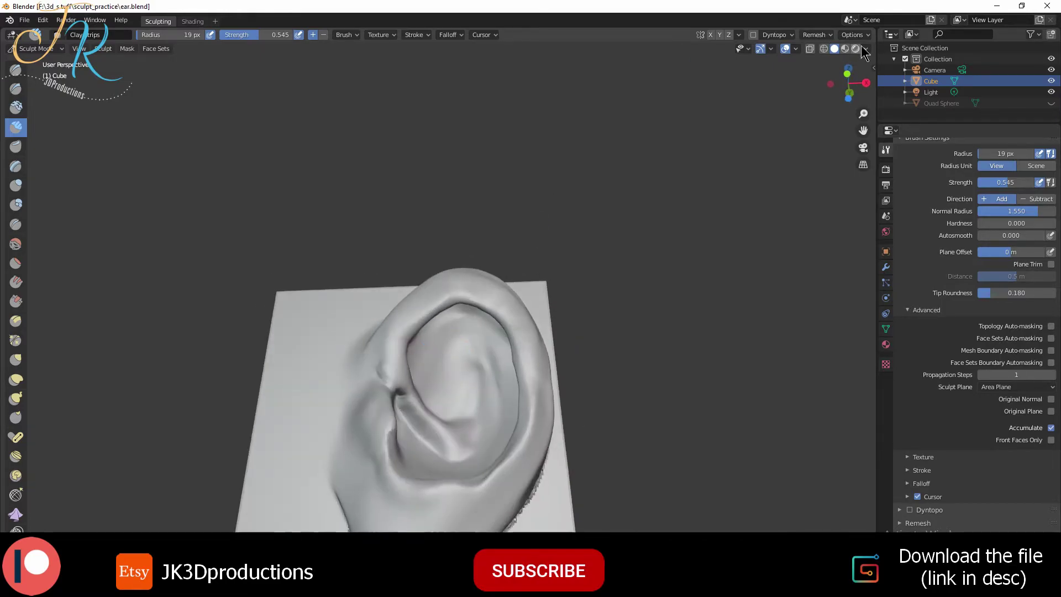
- Apply the red clay matcap and try, then undo, a 28 px clay strip inside the ear
left_click(866, 49)
left_click(829, 166)
middle_click_drag(510, 405, 475, 332)
left_click_drag(441, 310, 486, 386)
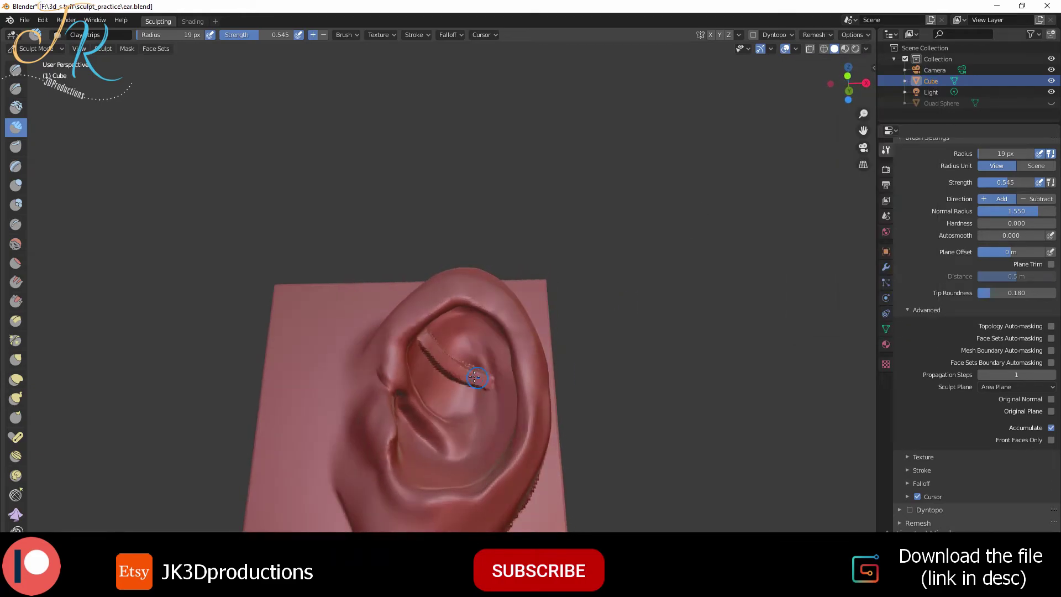
key("f")
left_click(467, 360)
mouse_move(466, 332)
middle_mouse_down()
mouse_move(491, 423)
mouse_move(487, 395)
middle_mouse_up()
key("ctrl+z")
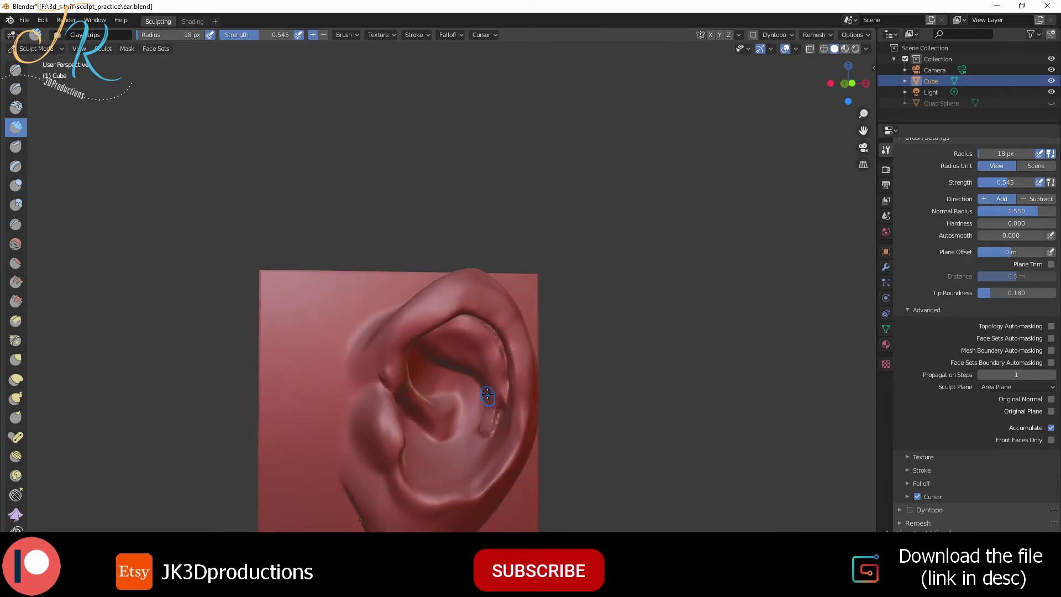
- Carve grooves into the inner ear folds and save the file
middle_click_drag(486, 461, 531, 395)
mouse_move(471, 453)
middle_mouse_down()
mouse_move(472, 383)
mouse_move(447, 354)
mouse_move(434, 361)
middle_mouse_up()
mouse_move(490, 393)
middle_mouse_down()
mouse_move(410, 364)
mouse_move(436, 370)
middle_mouse_up()
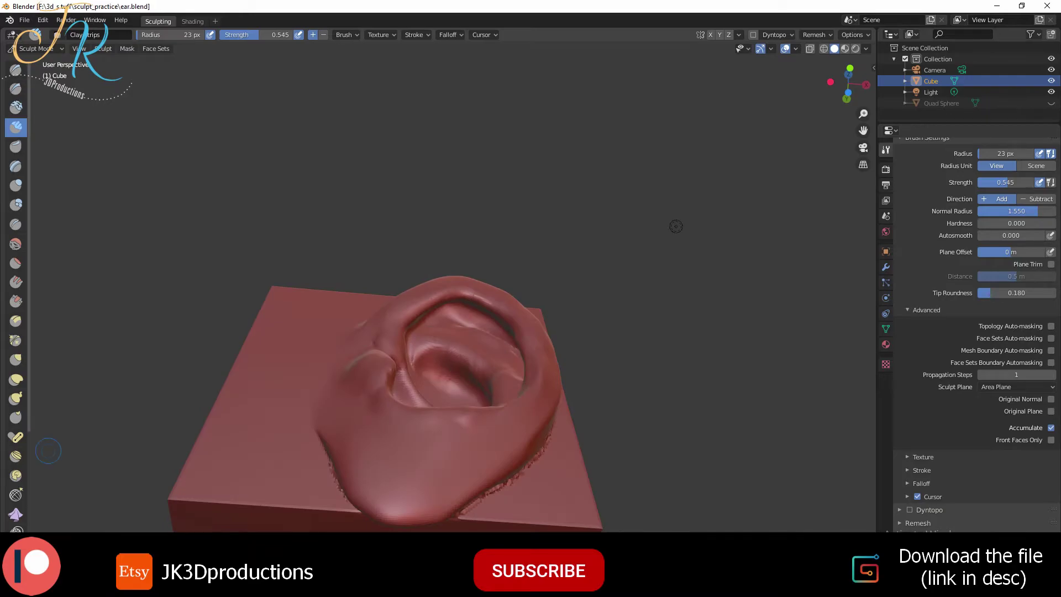
mouse_move(676, 226)
middle_mouse_down()
mouse_move(677, 206)
mouse_move(602, 102)
mouse_move(562, 227)
mouse_move(583, 256)
middle_mouse_up()
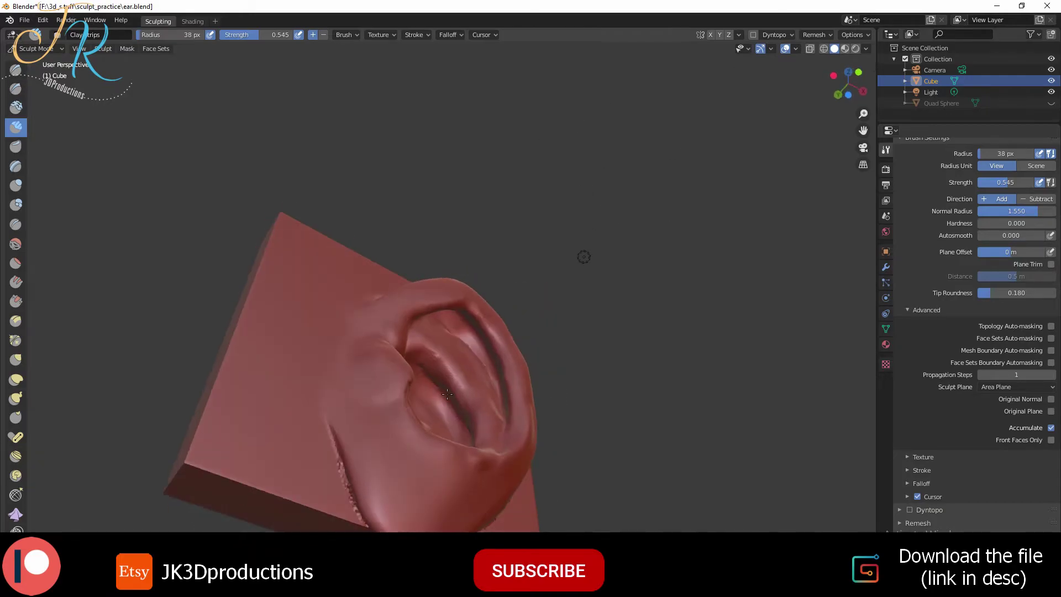
middle_click_drag(447, 393, 459, 354)
scroll(466, 323, "down", 2)
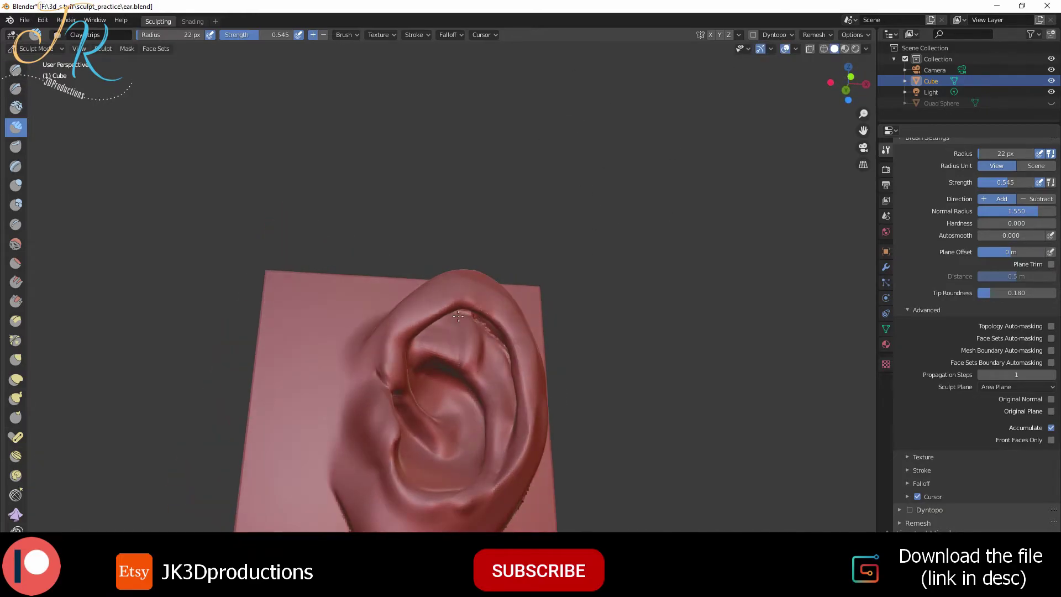
key("ctrl+s")
mouse_move(458, 315)
middle_mouse_down()
mouse_move(475, 346)
mouse_move(485, 425)
mouse_move(462, 438)
mouse_move(480, 459)
mouse_move(503, 438)
mouse_move(539, 336)
mouse_move(398, 514)
mouse_move(431, 524)
mouse_move(444, 442)
mouse_move(444, 468)
mouse_move(499, 404)
mouse_move(568, 417)
mouse_move(520, 431)
mouse_move(540, 416)
mouse_move(571, 342)
mouse_move(525, 420)
mouse_move(436, 525)
middle_mouse_up()
key("ctrl+s")
- Reshape the ear with Grab, then Clay Strips at radius 49; save and return to Object Mode
key("ctrl+s")
key("g")
mouse_move(433, 442)
middle_mouse_down()
mouse_move(462, 445)
mouse_move(462, 480)
mouse_move(454, 357)
mouse_move(516, 395)
mouse_move(476, 475)
mouse_move(516, 386)
mouse_move(552, 384)
middle_mouse_up()
key("c")
key("f")
key("ctrl+s")
scroll(553, 383, "down", 3)
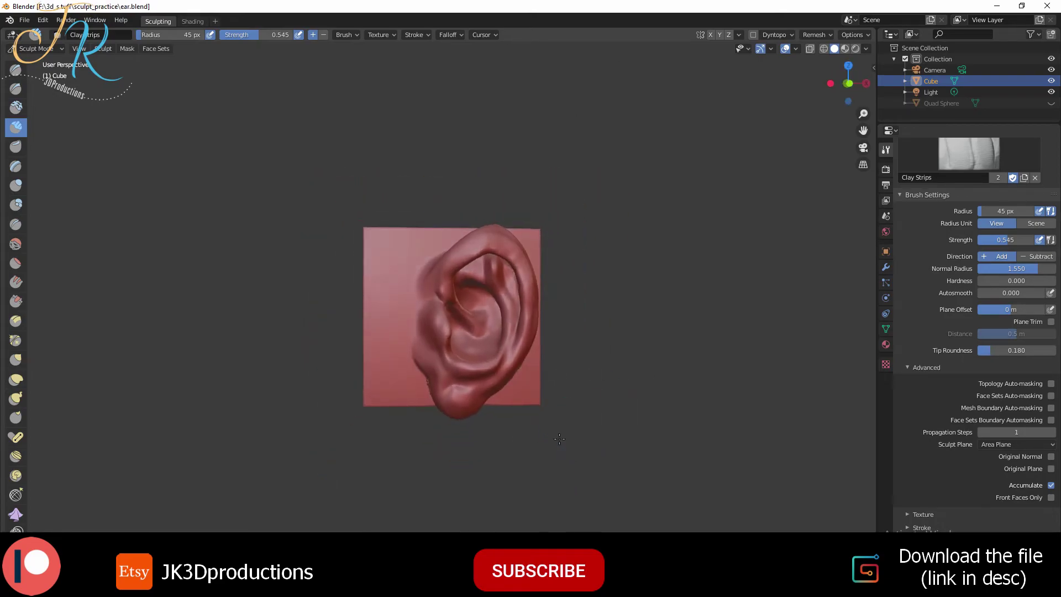
key("ctrl+s")
key("ctrl+Tab")
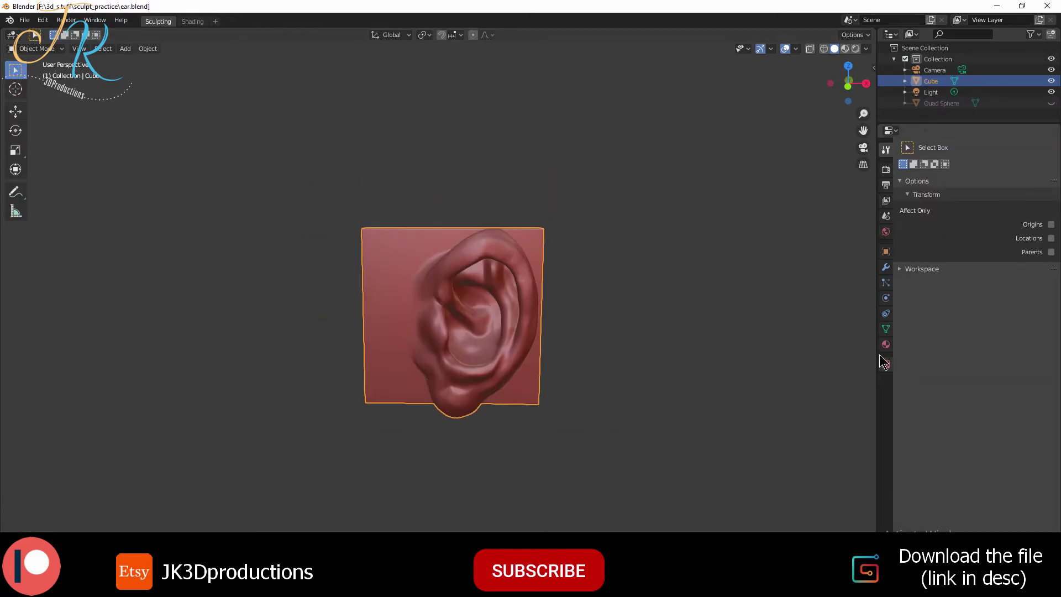
- Move the light closer to the ear along one axis and set its power to 100 W
key("z")
key("g")
key("z")
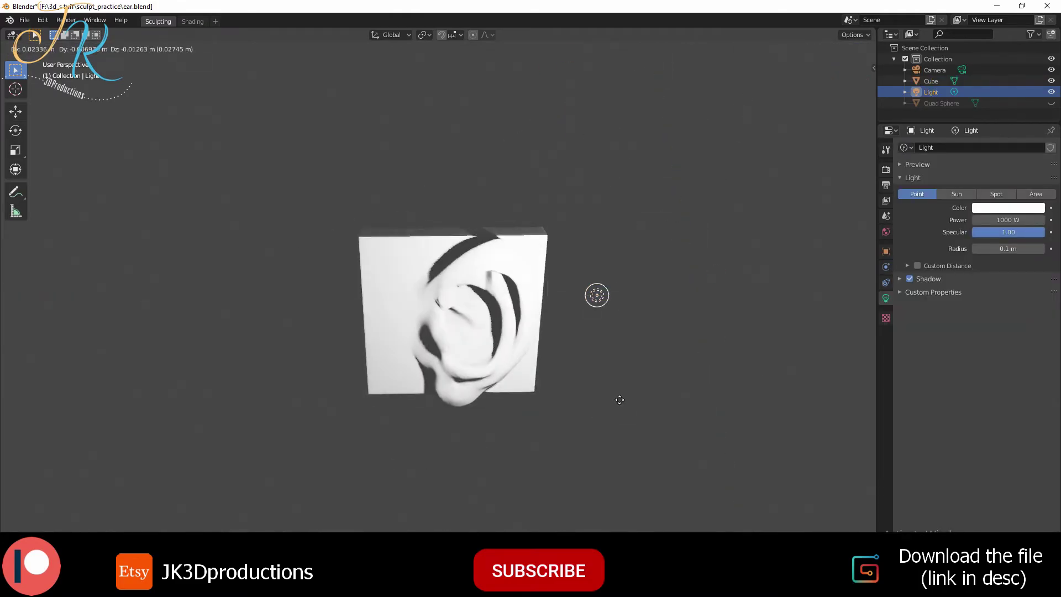
key("x")
left_click(453, 195)
left_click(989, 220)
key("Return")
- Give the ear slab a dark red base colour and a peach subsurface colour
middle_click_drag(586, 436, 587, 462)
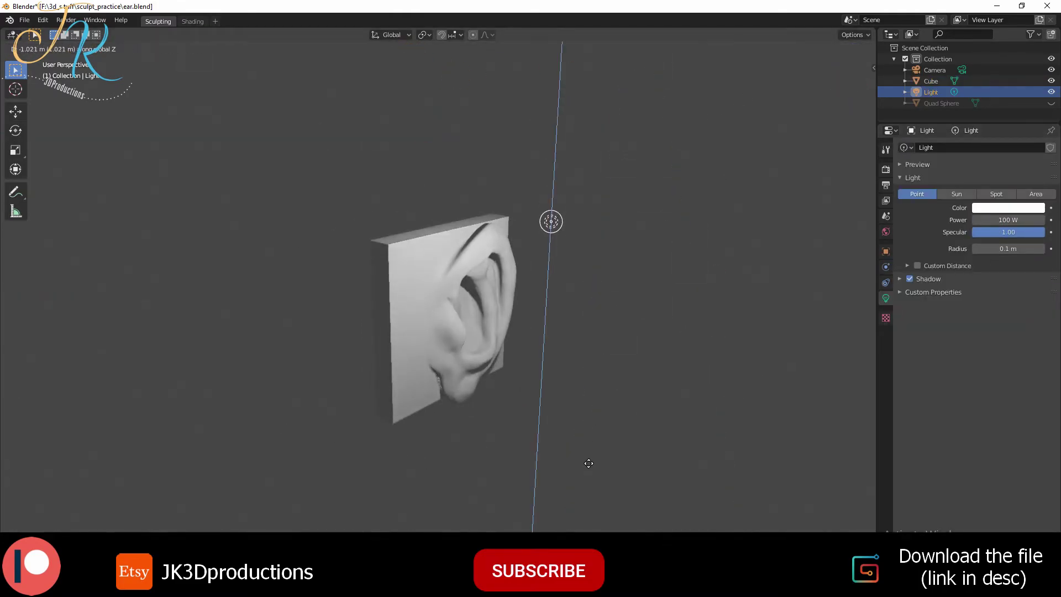
left_click(453, 310)
left_click(885, 344)
left_click(1012, 306)
left_click_drag(1036, 160, 1036, 208)
left_click(1012, 370)
left_click(984, 260)
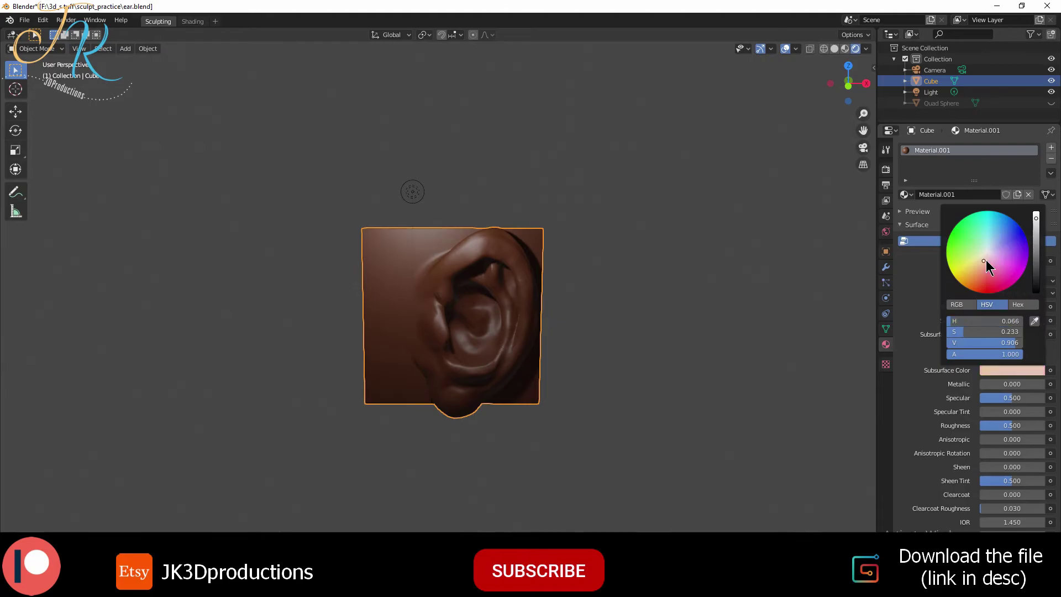
left_click_drag(997, 320, 1011, 320)
left_click(1012, 370)
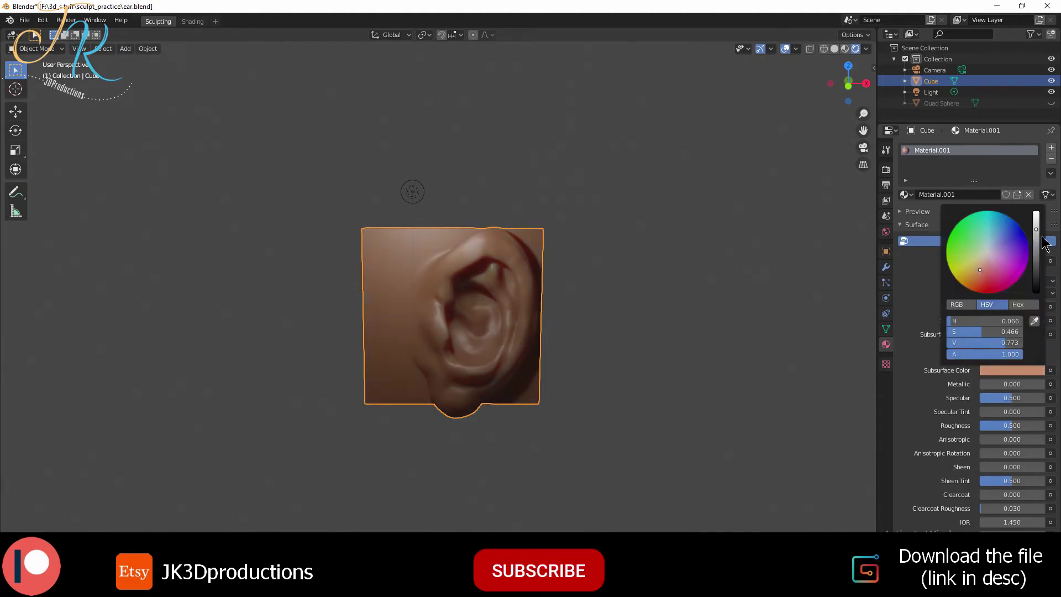
- Raise the slab material's Subsurface amount, ending at 0.592
left_click(982, 270)
middle_click_drag(663, 486, 675, 493)
left_click_drag(1012, 320, 1021, 320)
key("alt+a")
scroll(1008, 281, "down", 3)
scroll(1007, 280, "down", 5)
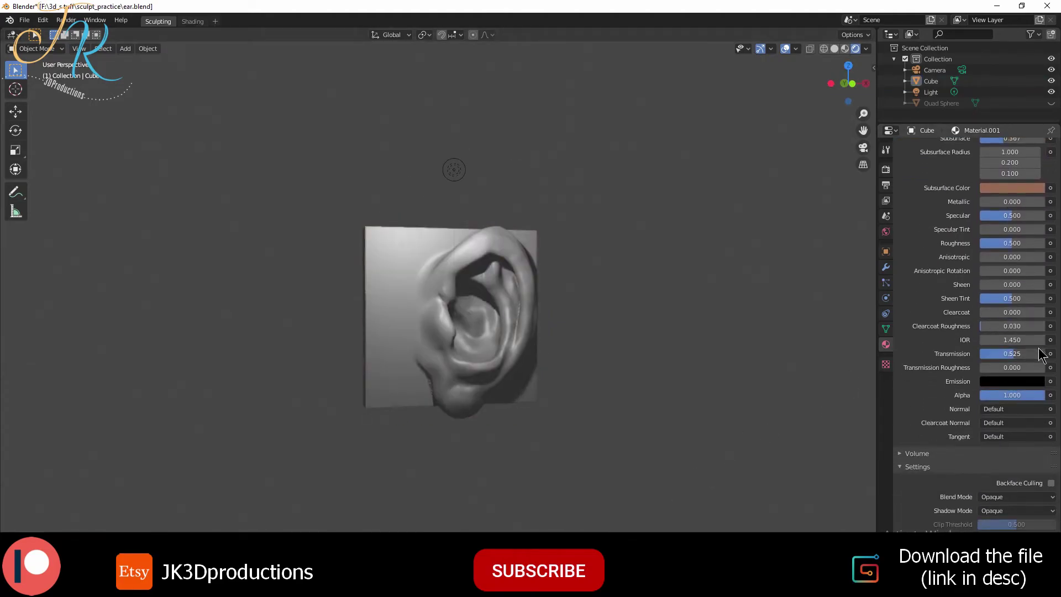
scroll(975, 380, "down", 2)
- Try Alpha Blend in Material Preview, revert to Opaque, and return to Sculpt Mode
left_click(1016, 450)
left_click(997, 491)
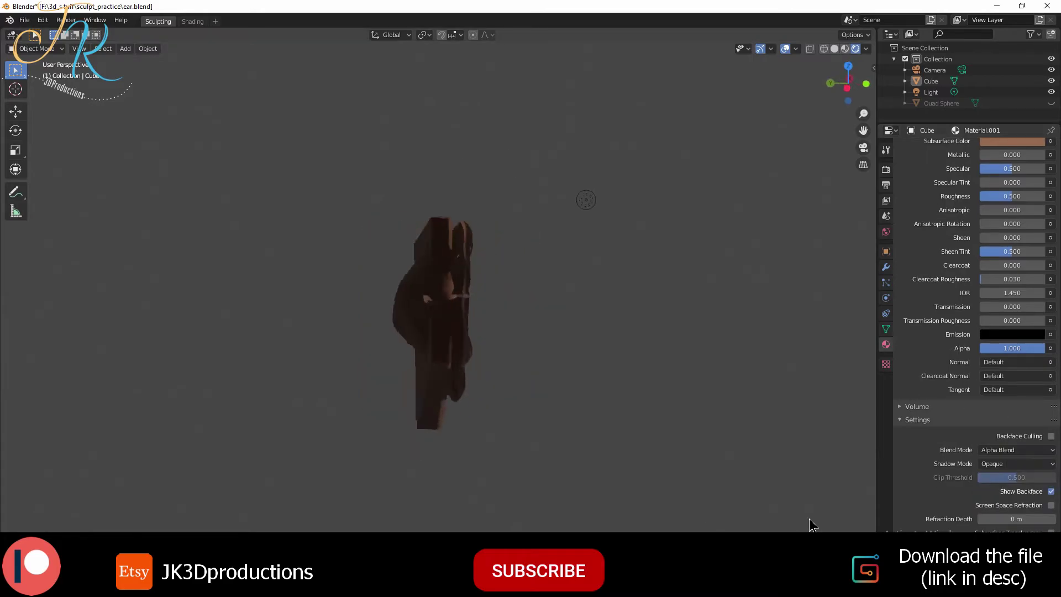
key("z")
left_click(687, 333)
key("z")
left_click(710, 441)
left_click(1017, 450)
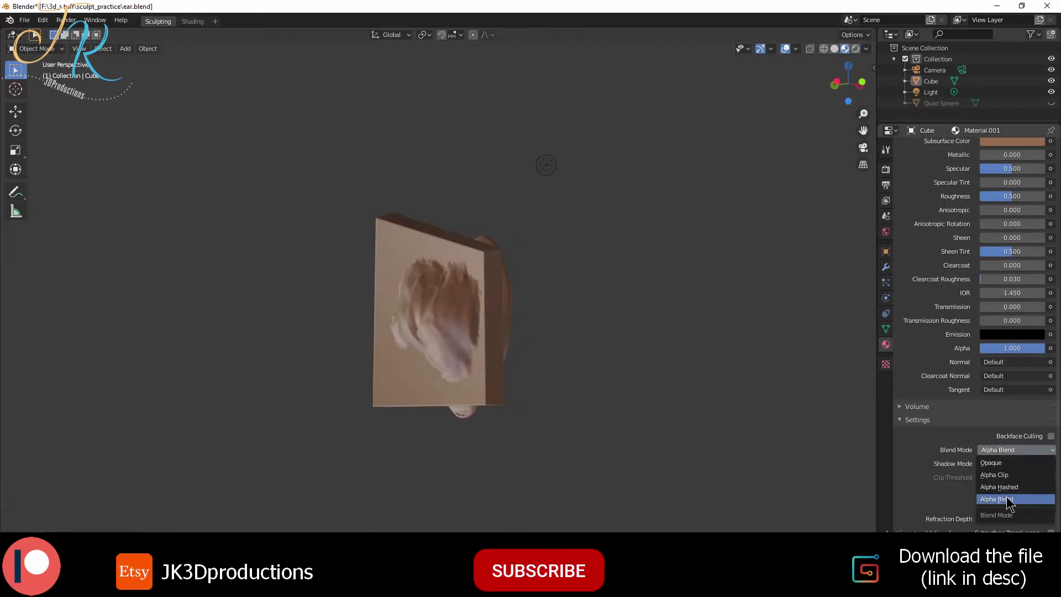
left_click(988, 476)
left_click_drag(1011, 196, 998, 197)
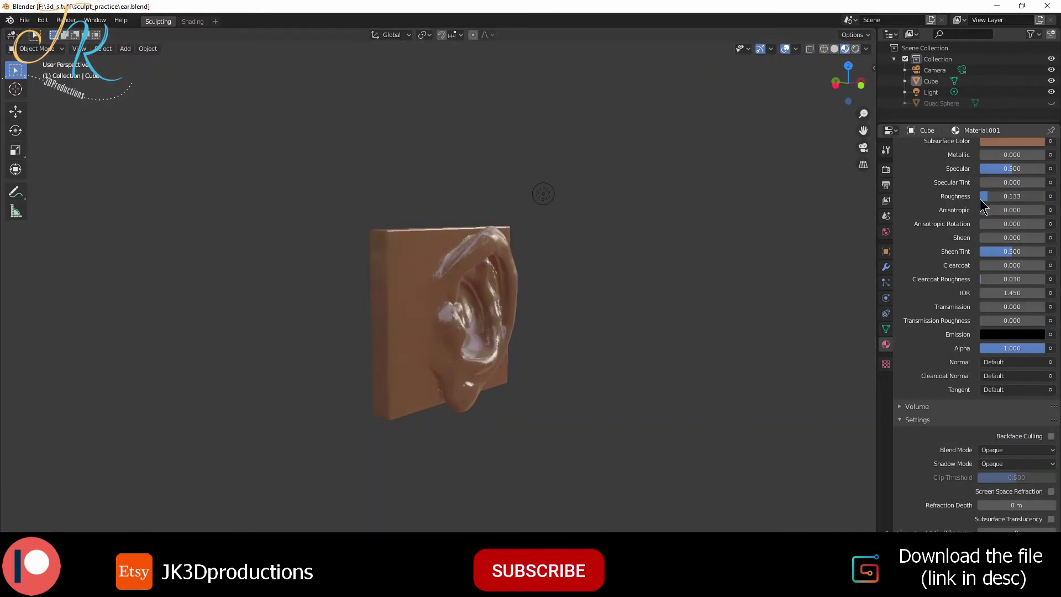
scroll(999, 288, "up", 4)
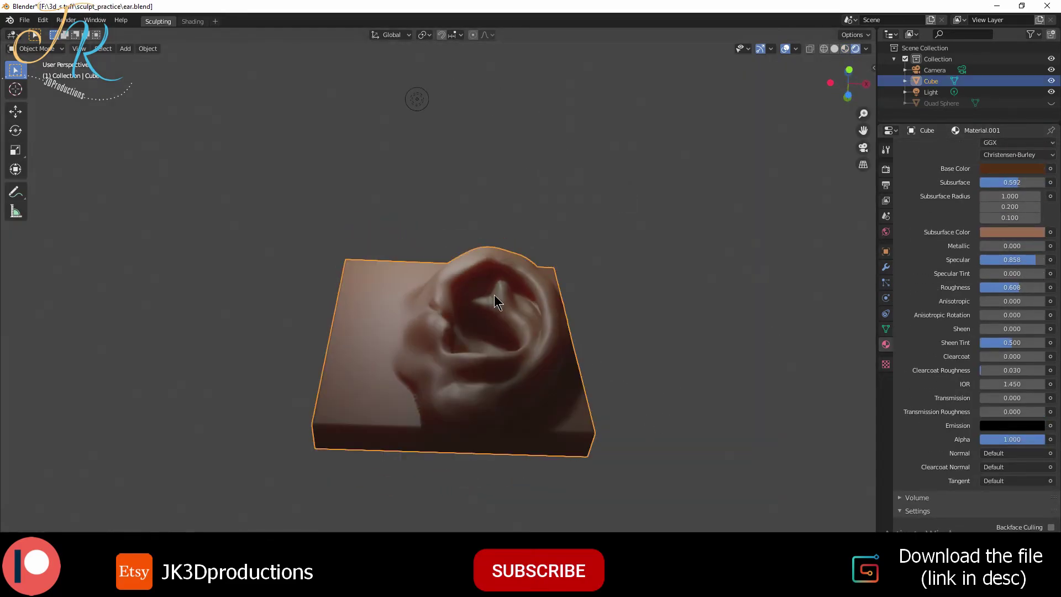
key("ctrl+Tab")
left_click(492, 359)
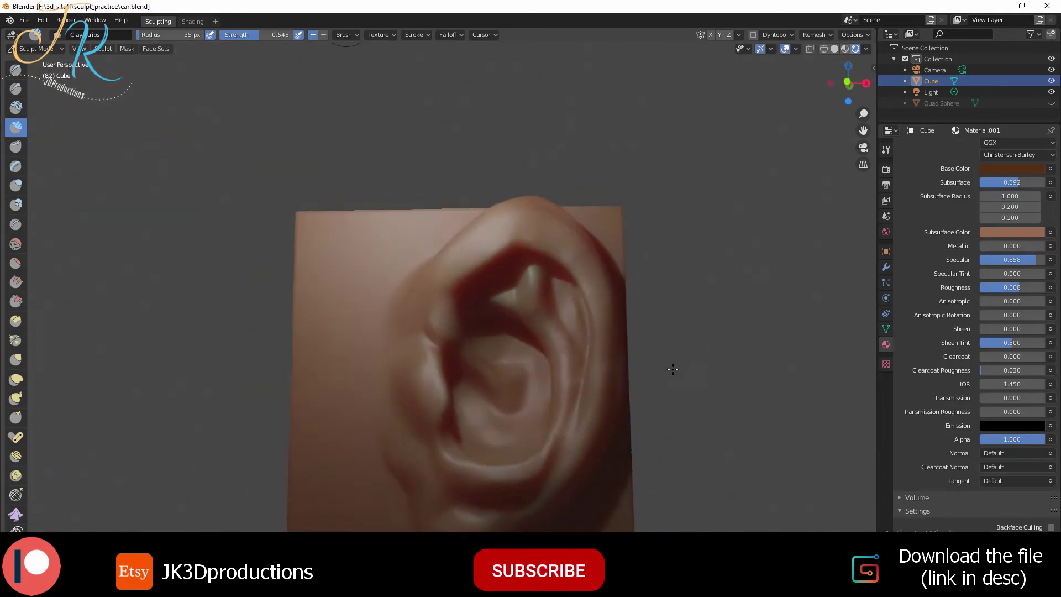
- Zero the second subsurface radius and expand the Ambient Occlusion and Shadows render panels
left_click_drag(1011, 300, 983, 301)
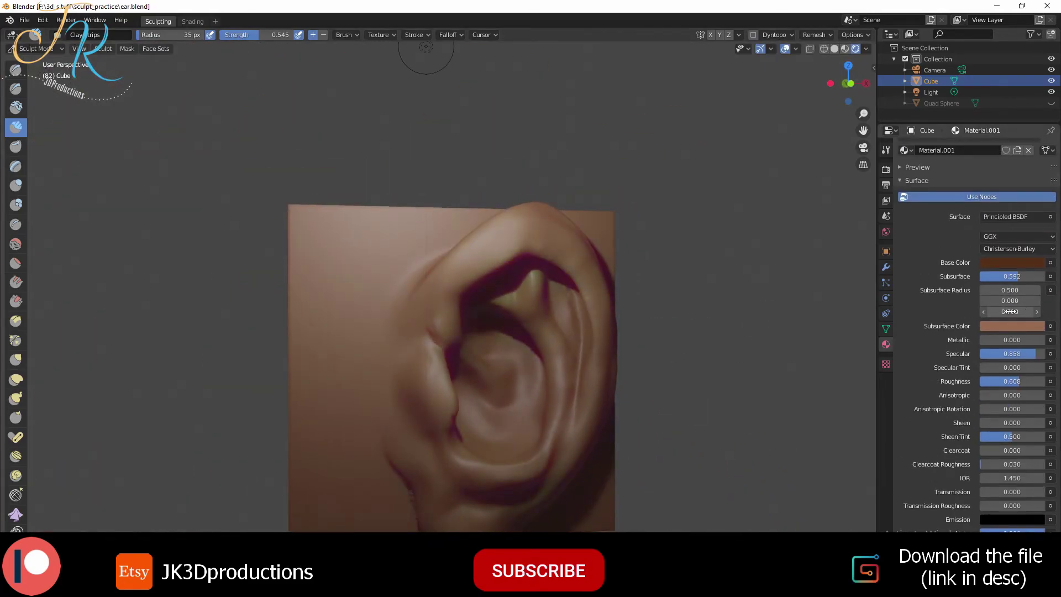
mouse_move(701, 421)
middle_mouse_down()
mouse_move(197, 173)
mouse_move(173, 225)
mouse_move(537, 437)
middle_mouse_up()
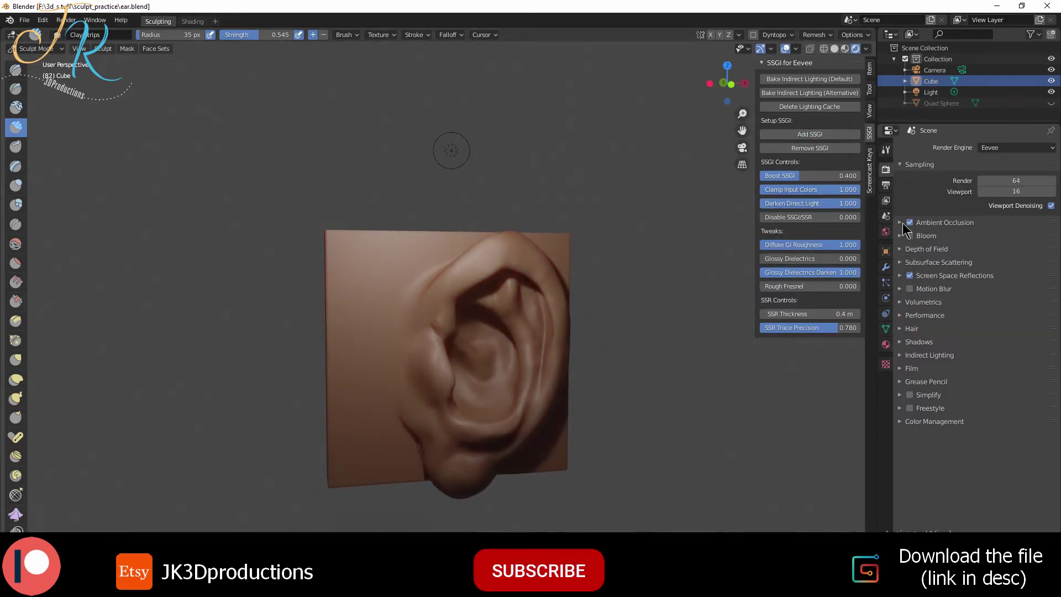
left_click(902, 224)
left_click(918, 410)
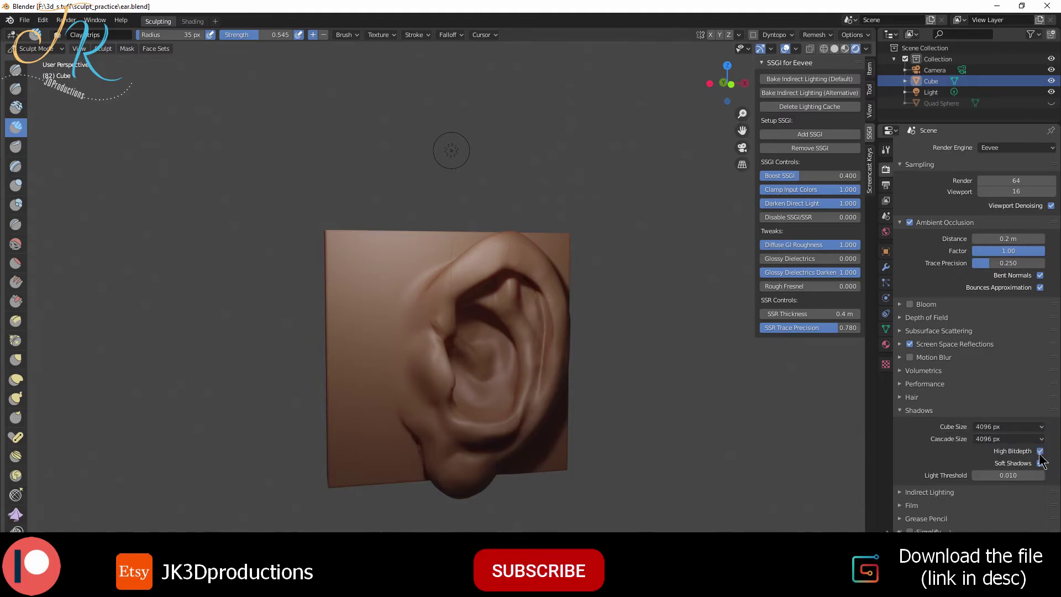
- Raise the SSGI glossy dielectrics to 0.462 and rough fresnel to 0.913
mouse_move(524, 135)
middle_mouse_down()
mouse_move(427, 470)
mouse_move(413, 194)
middle_mouse_up()
left_click(924, 383)
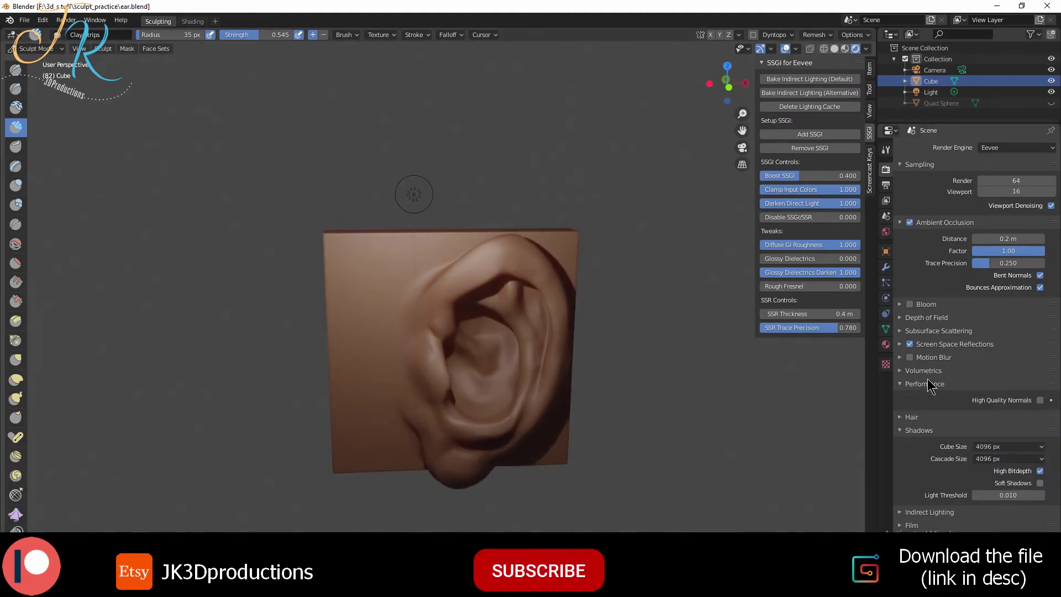
left_click(938, 330)
scroll(1052, 366, "down", 6)
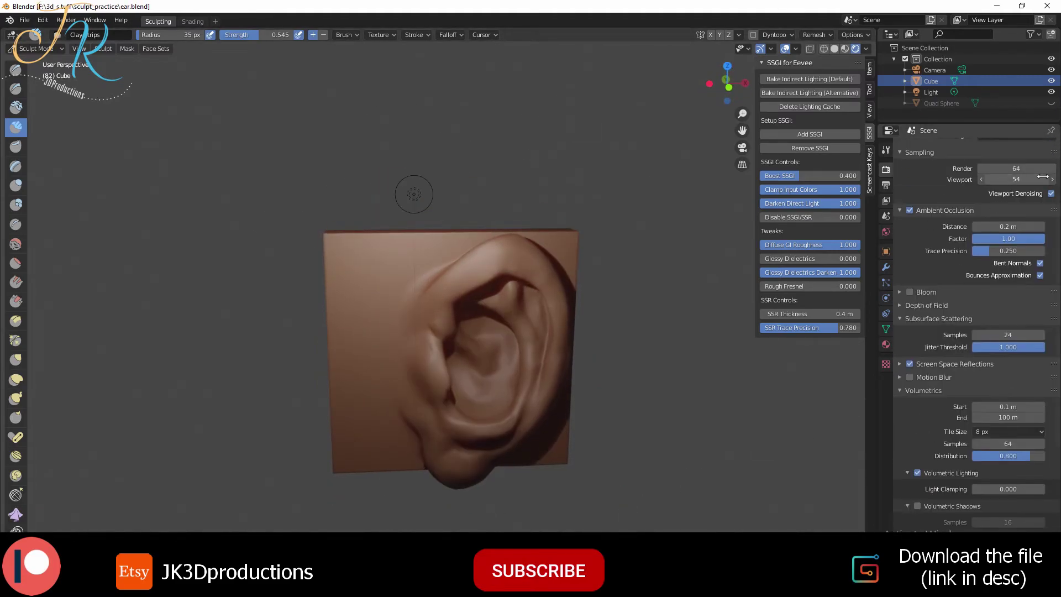
left_click_drag(807, 176, 832, 178)
left_click_drag(808, 264, 845, 259)
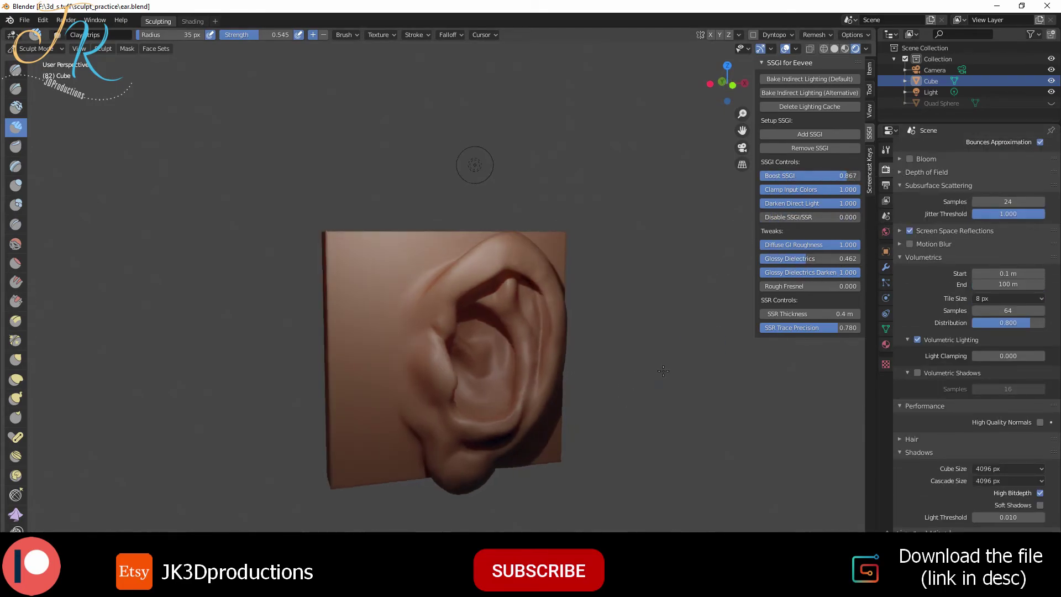
left_click_drag(783, 286, 853, 288)
- Pull the upper ear fold right with an enlarged Grab brush, then return to Object Mode
key("g")
left_click_drag(531, 285, 552, 279)
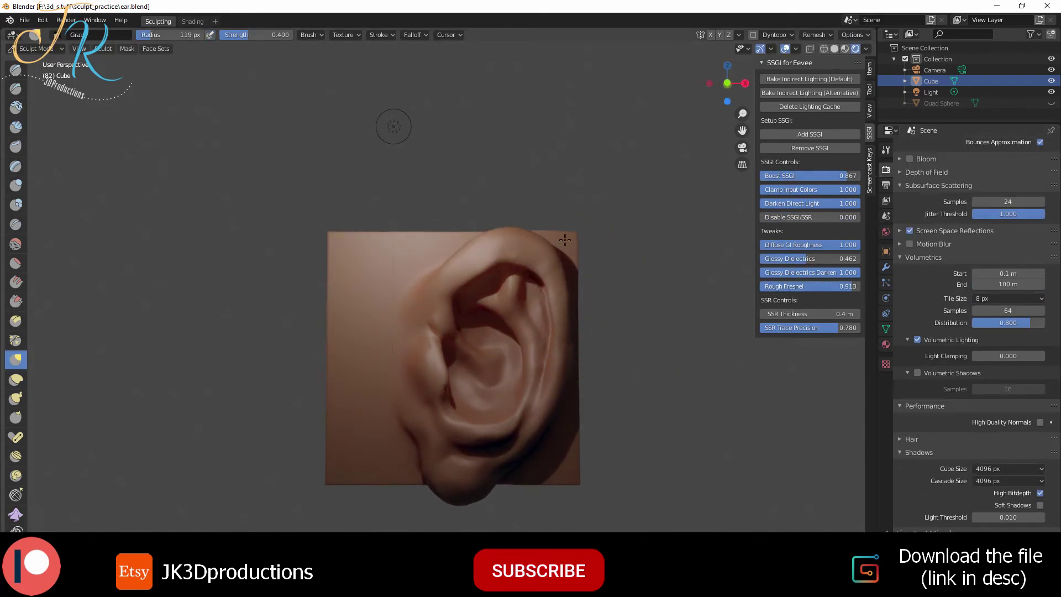
key("f")
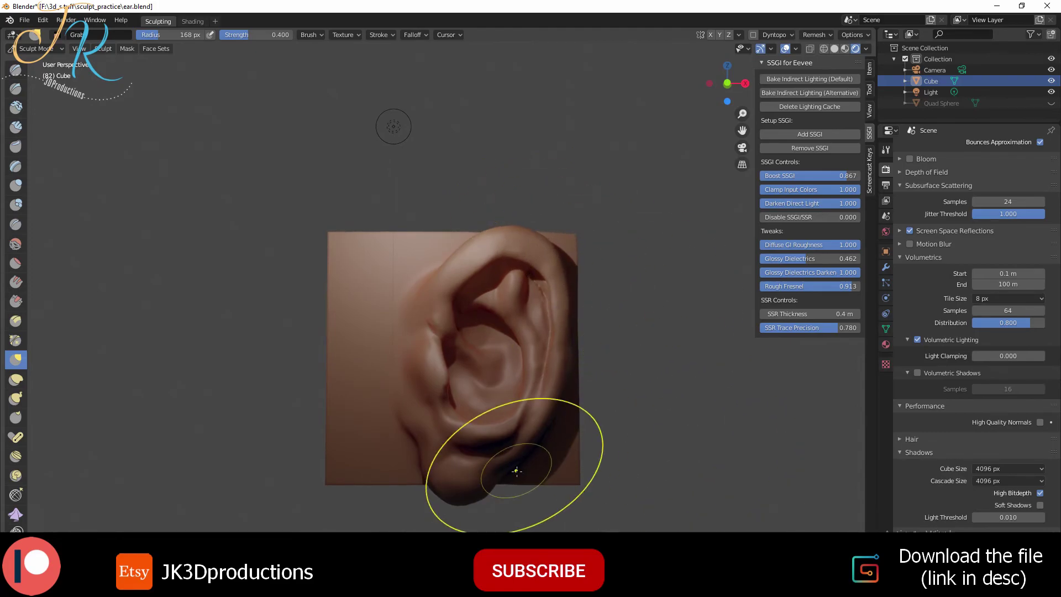
middle_click_drag(434, 467, 525, 442)
scroll(552, 414, "up", 4)
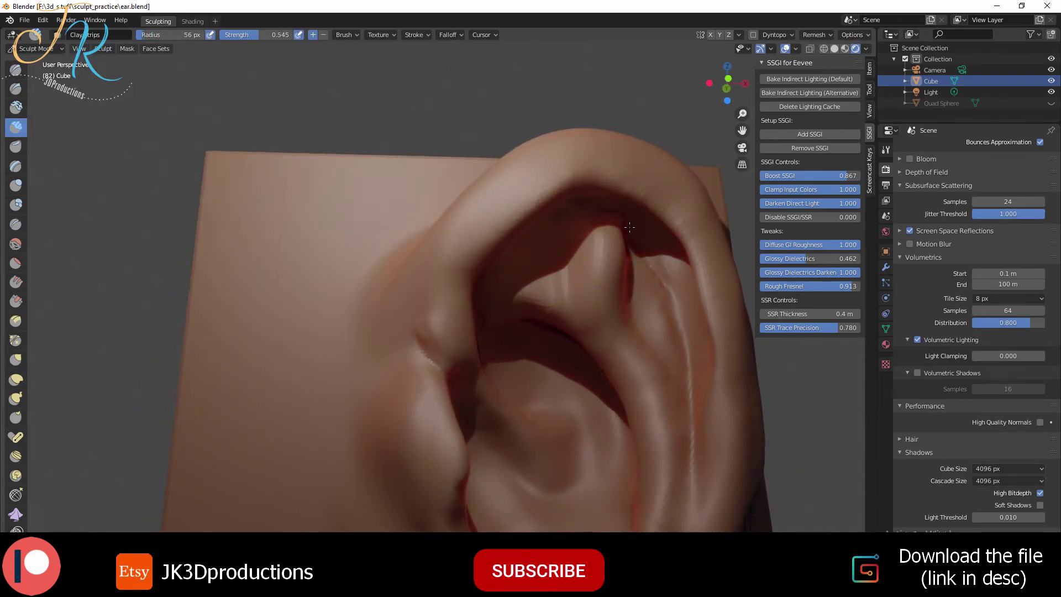
scroll(608, 442, "down", 4)
key("c")
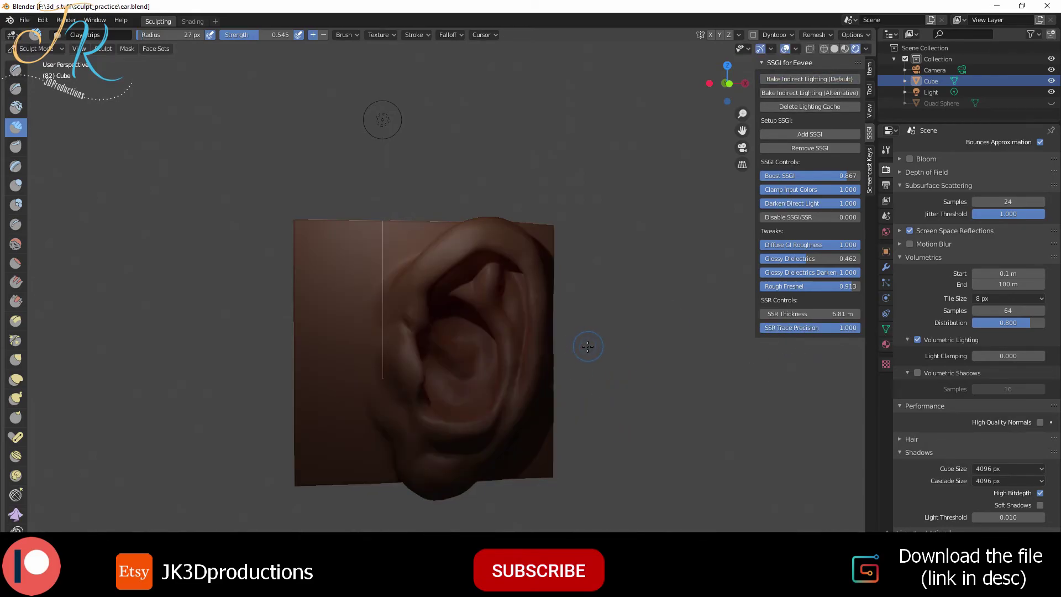
key("ctrl+Tab")
key("shift+a")
- Add a camera aligned to the current view and capture a screenshot of the rendered ear
left_click(497, 518)
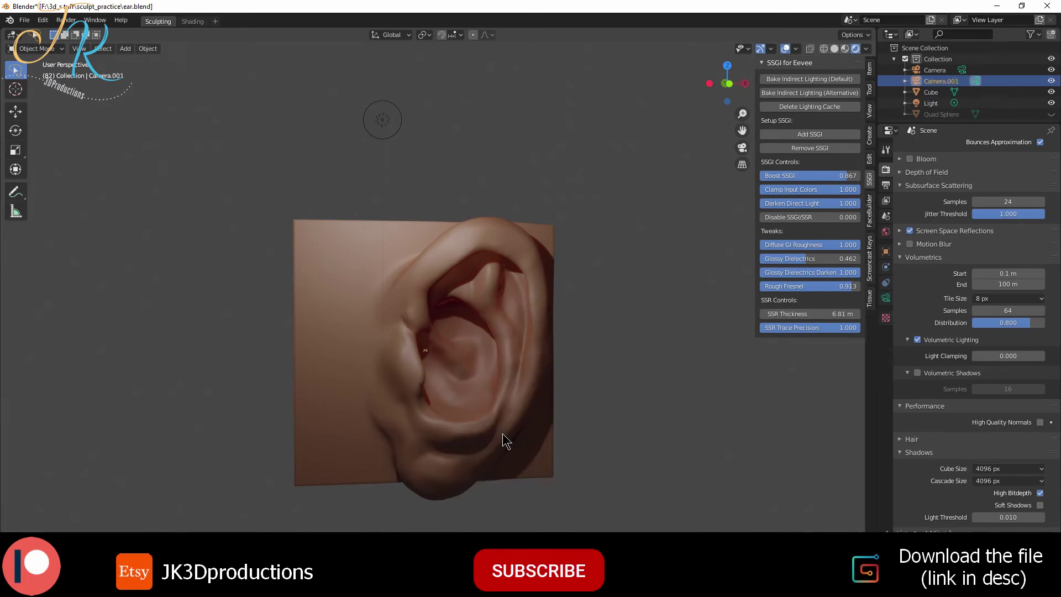
key("ctrl+alt+KP_0")
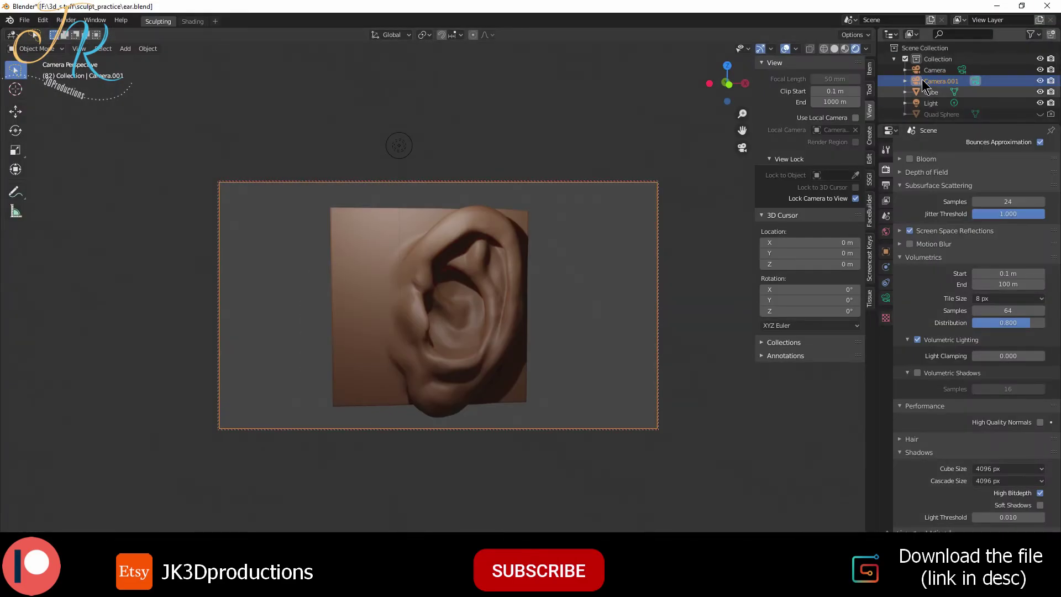
key("super+shift+s")
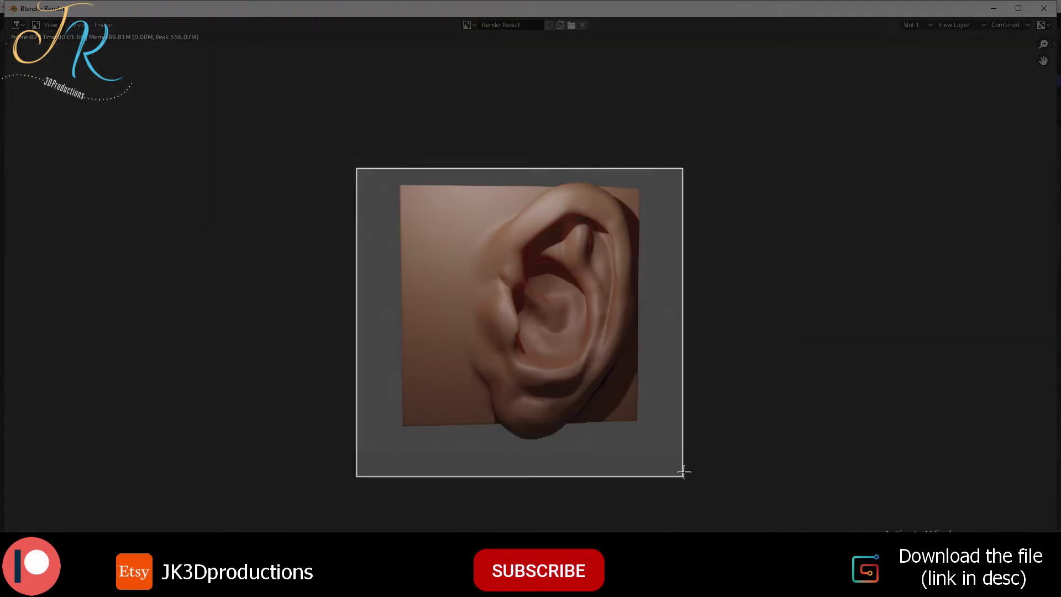
left_click_drag(355, 168, 684, 471)
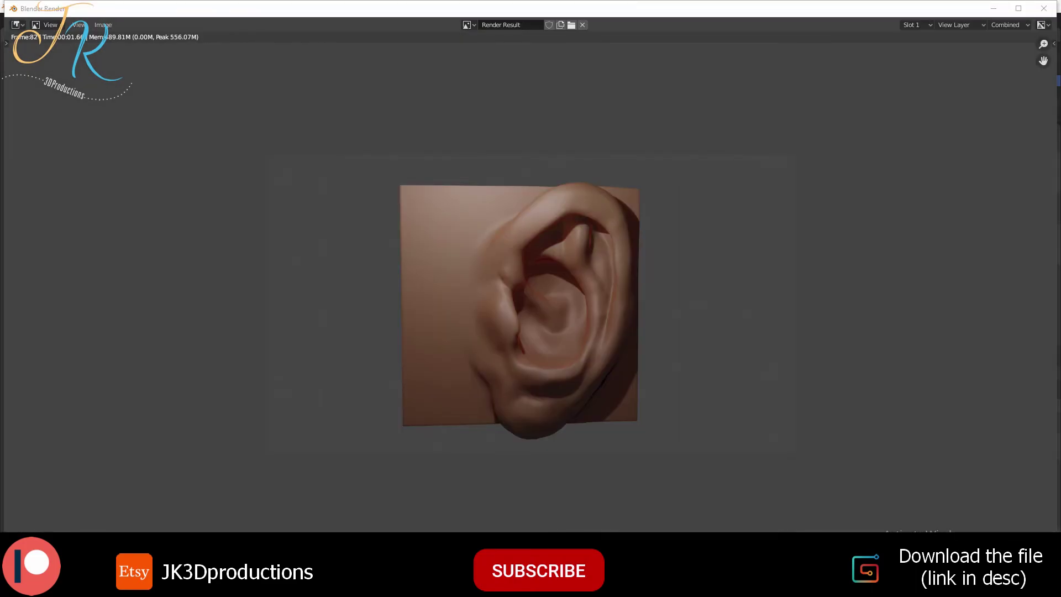